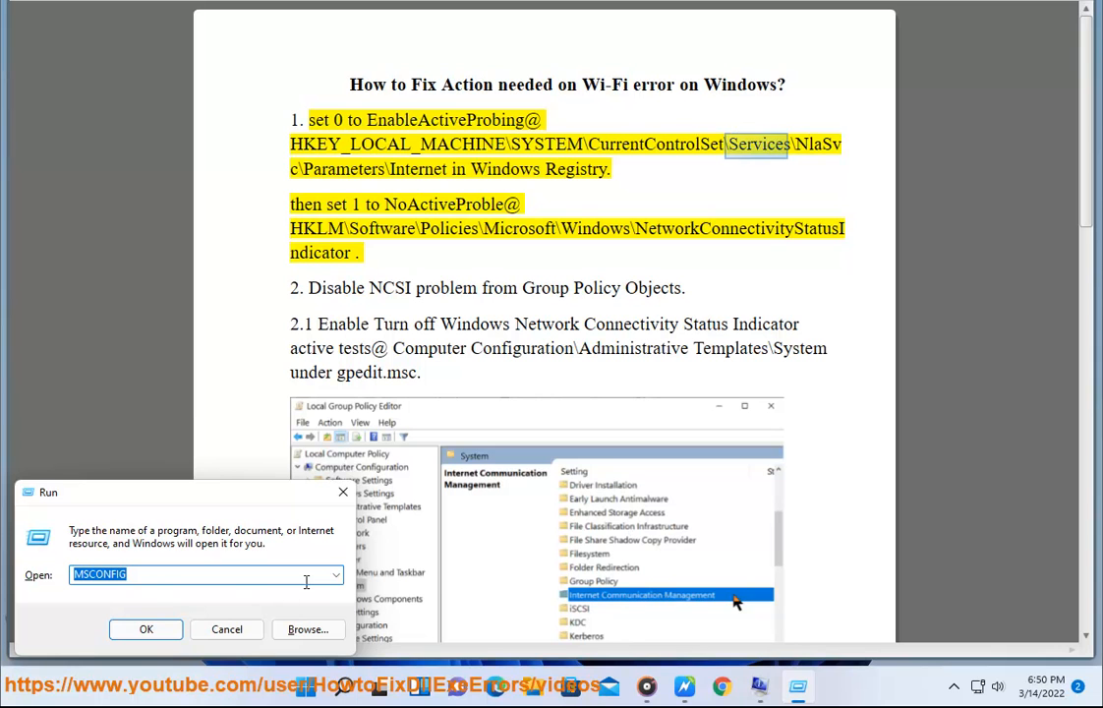
Launch Registry Editor by running REGEDIT, allow it to make changes, and place its window below the written registry instructions.
{"action": "left_click", "coordinate": [335, 576]}
{"action": "left_click", "coordinate": [194, 618]}
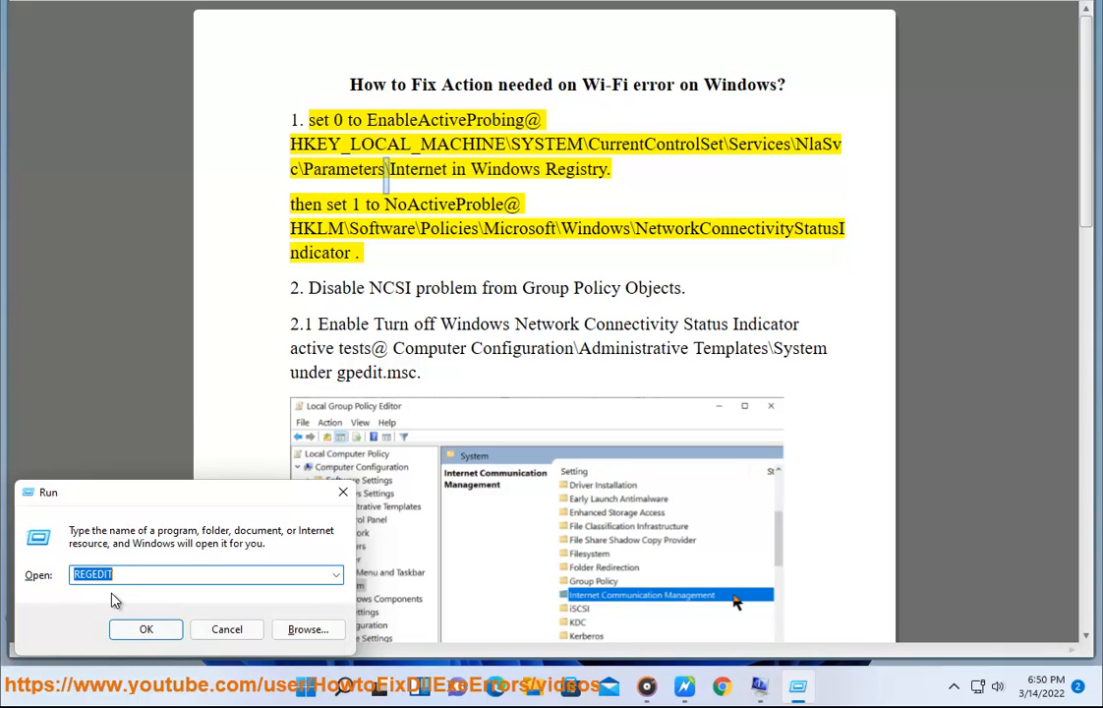
{"action": "left_click", "coordinate": [147, 628]}
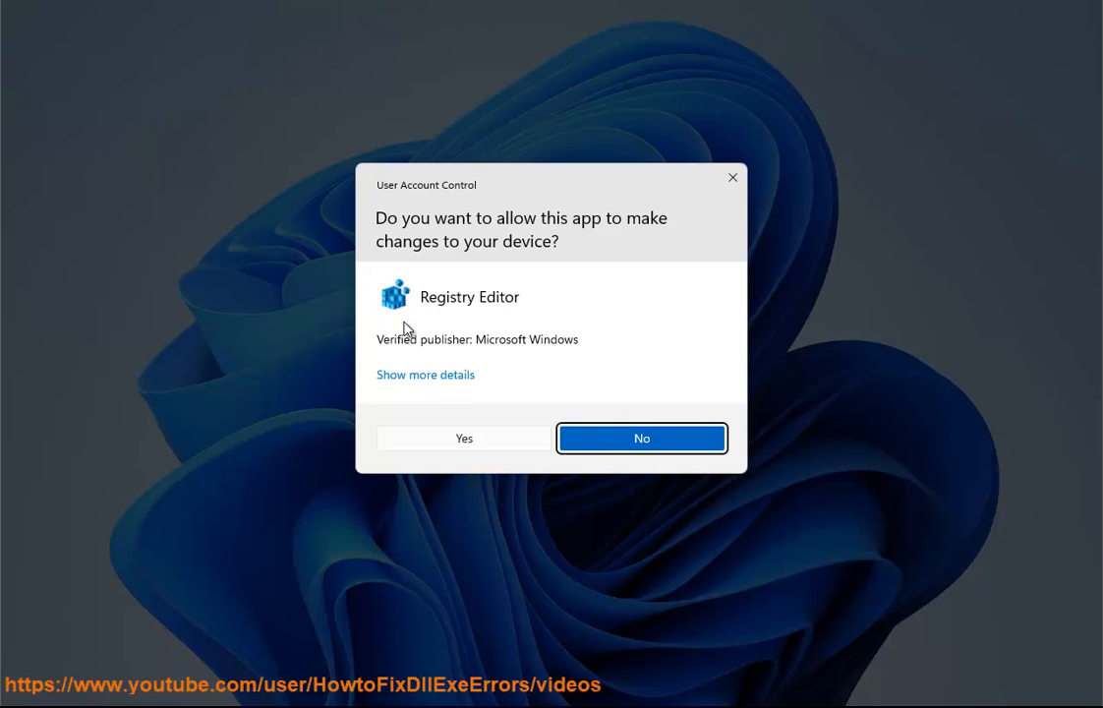
{"action": "left_click", "coordinate": [461, 442]}
{"action": "left_click_drag", "start_coordinate": [418, 144], "coordinate": [551, 292]}
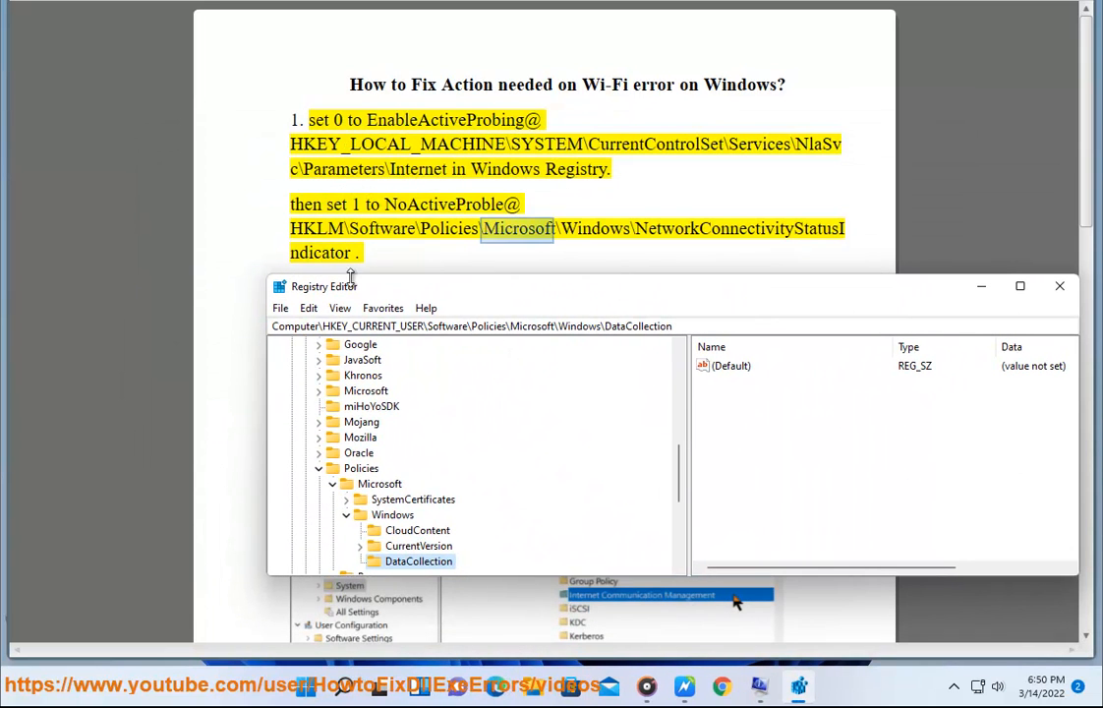
{"action": "mouse_move", "coordinate": [472, 294]}
{"action": "left_mouse_down"}
{"action": "mouse_move", "coordinate": [471, 313]}
{"action": "mouse_move", "coordinate": [477, 297]}
{"action": "mouse_move", "coordinate": [485, 304]}
{"action": "left_mouse_up"}
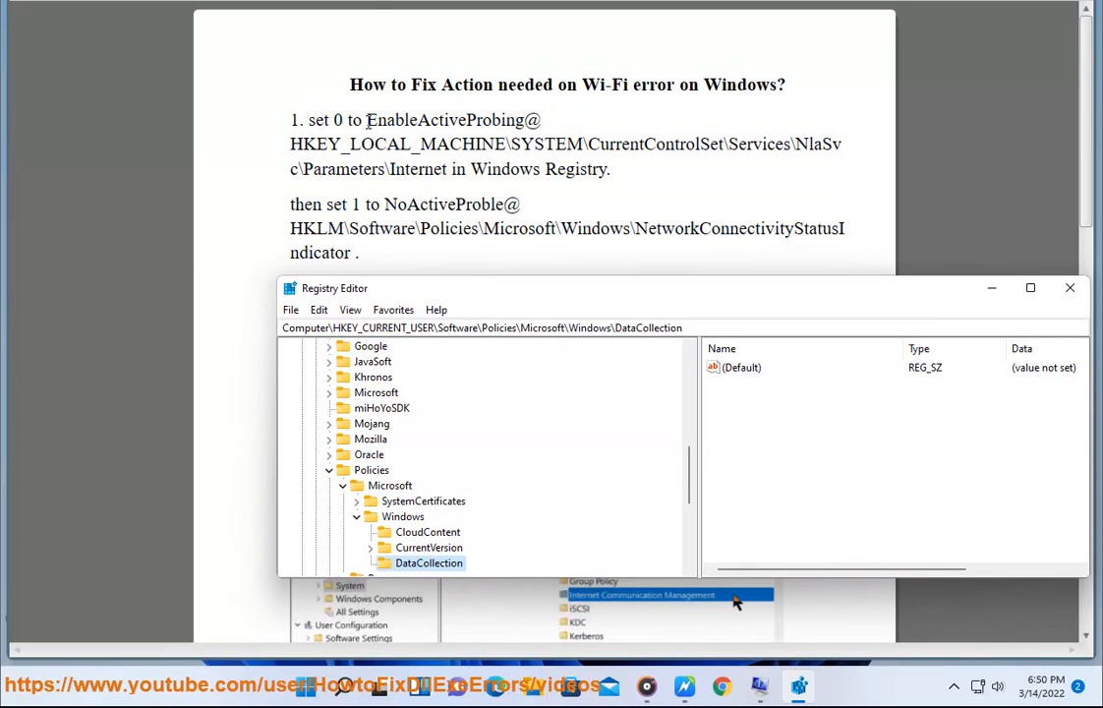
Copy the HKEY_LOCAL_MACHINE\SYSTEM\CurrentControlSet\Services\NlaSvc\Parameters\Internet path from the document and go to that key in Registry Editor.
{"action": "left_click", "coordinate": [462, 254]}
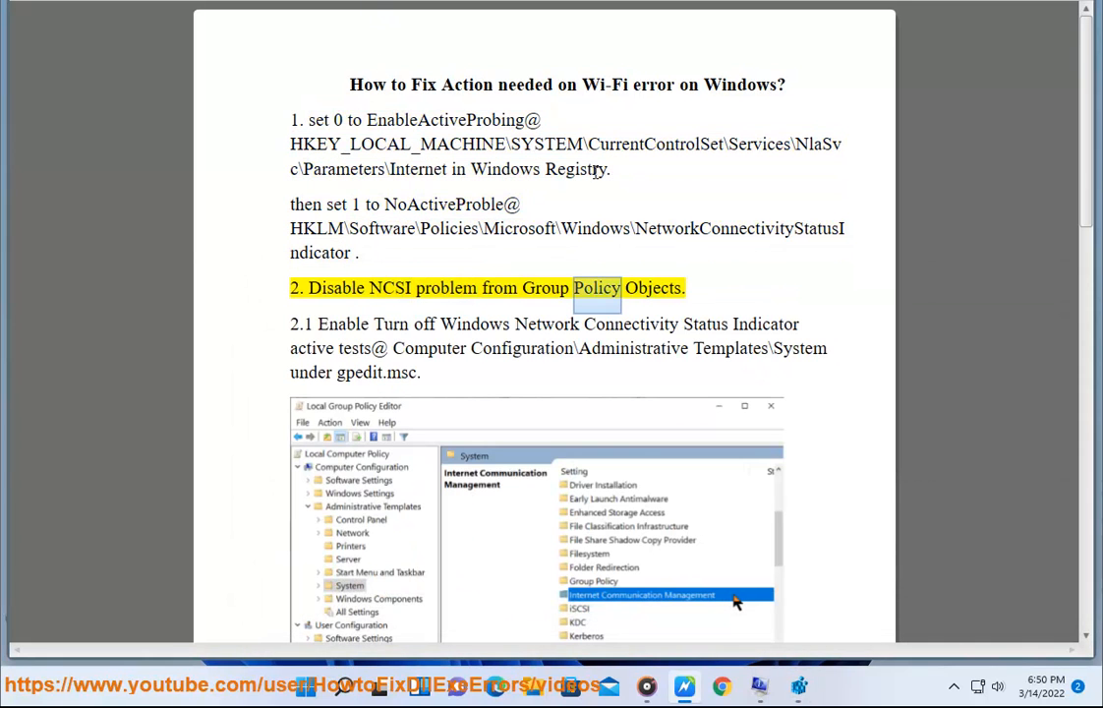
{"action": "left_click_drag", "start_coordinate": [444, 170], "coordinate": [280, 160]}
{"action": "key", "text": "ctrl+c"}
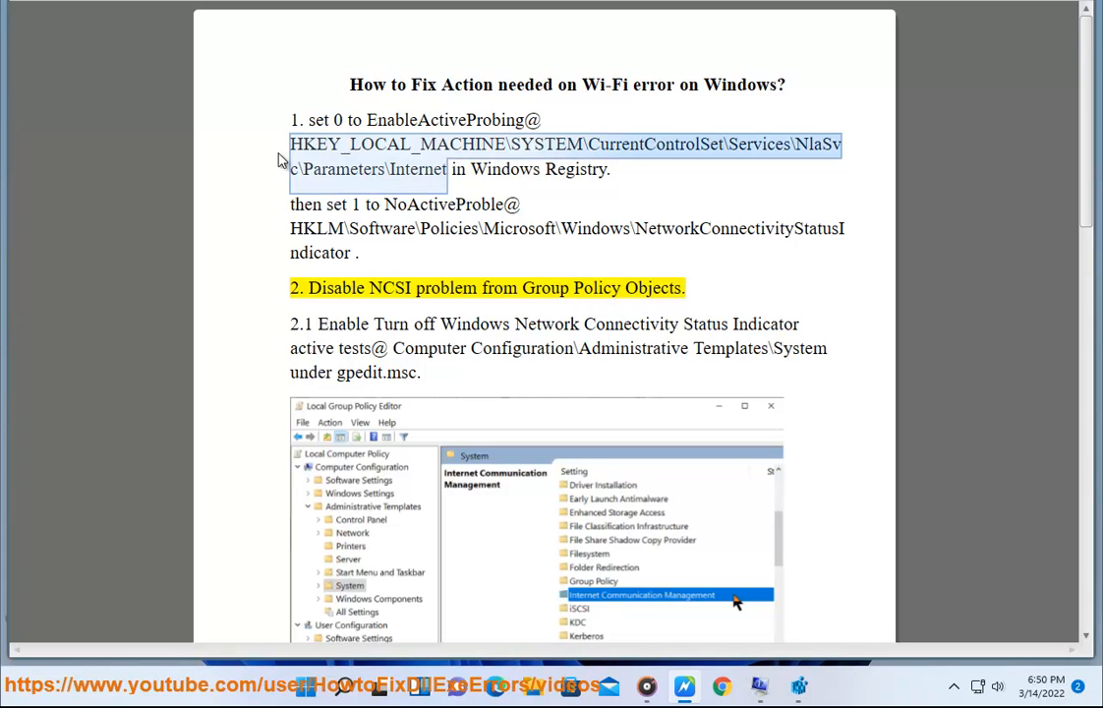
{"action": "left_click", "coordinate": [803, 682]}
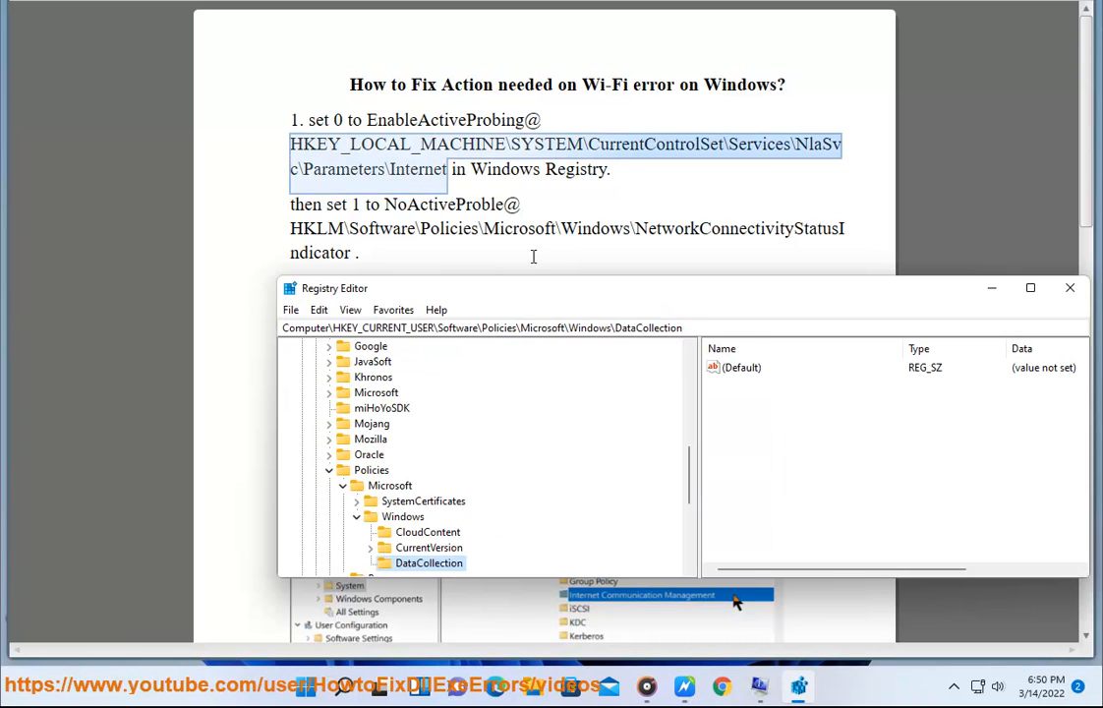
{"action": "left_click_drag", "start_coordinate": [688, 328], "coordinate": [264, 327]}
{"action": "key", "text": "BackSpace"}
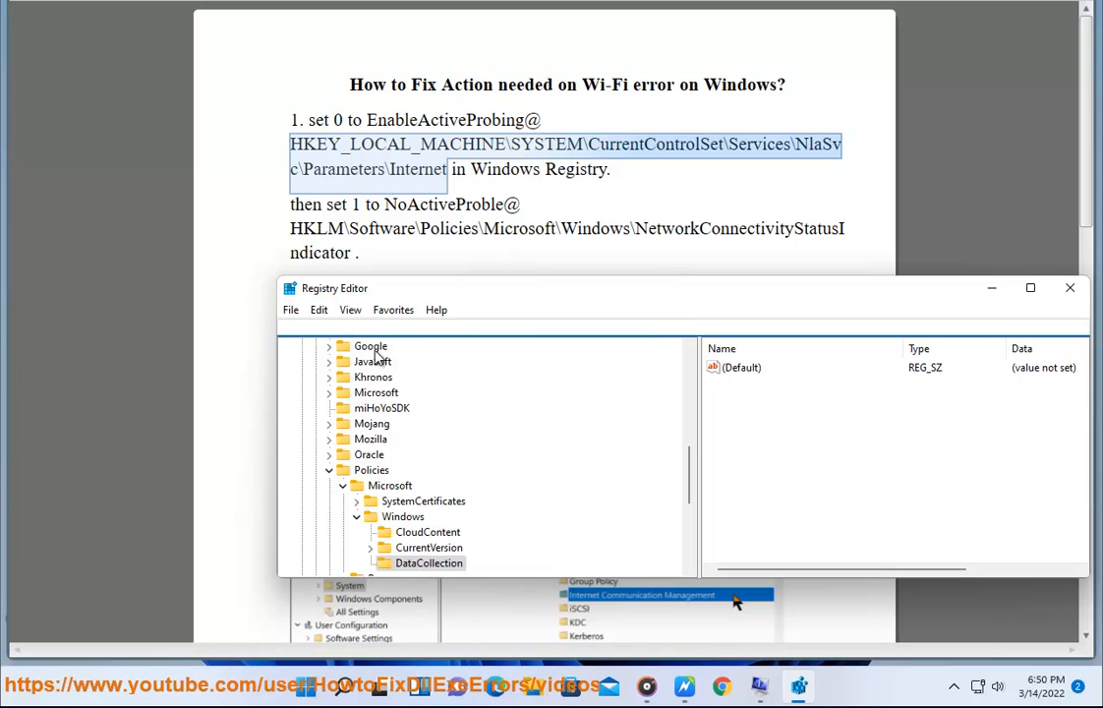
{"action": "key", "text": "ctrl+v"}
{"action": "key", "text": "Return"}
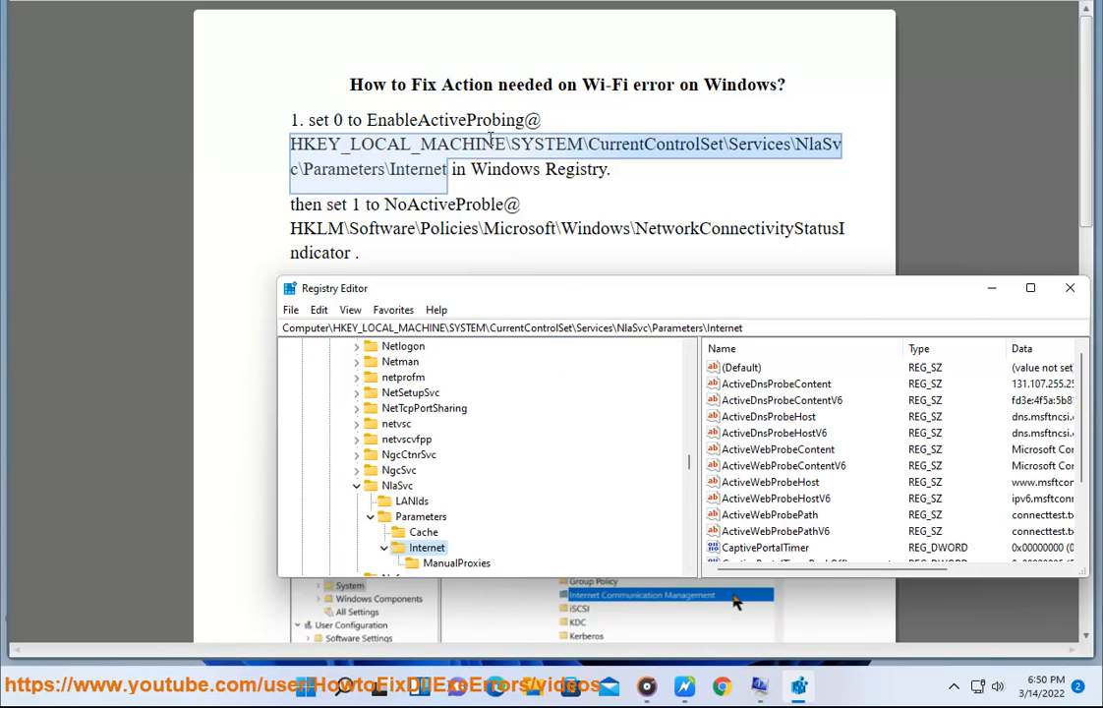
Enter 0 as the value data of the EnableActiveProbing DWORD and cancel the edit.
{"action": "scroll", "coordinate": [846, 467], "scroll_direction": "down", "scroll_amount": 2}
{"action": "left_click", "coordinate": [776, 498]}
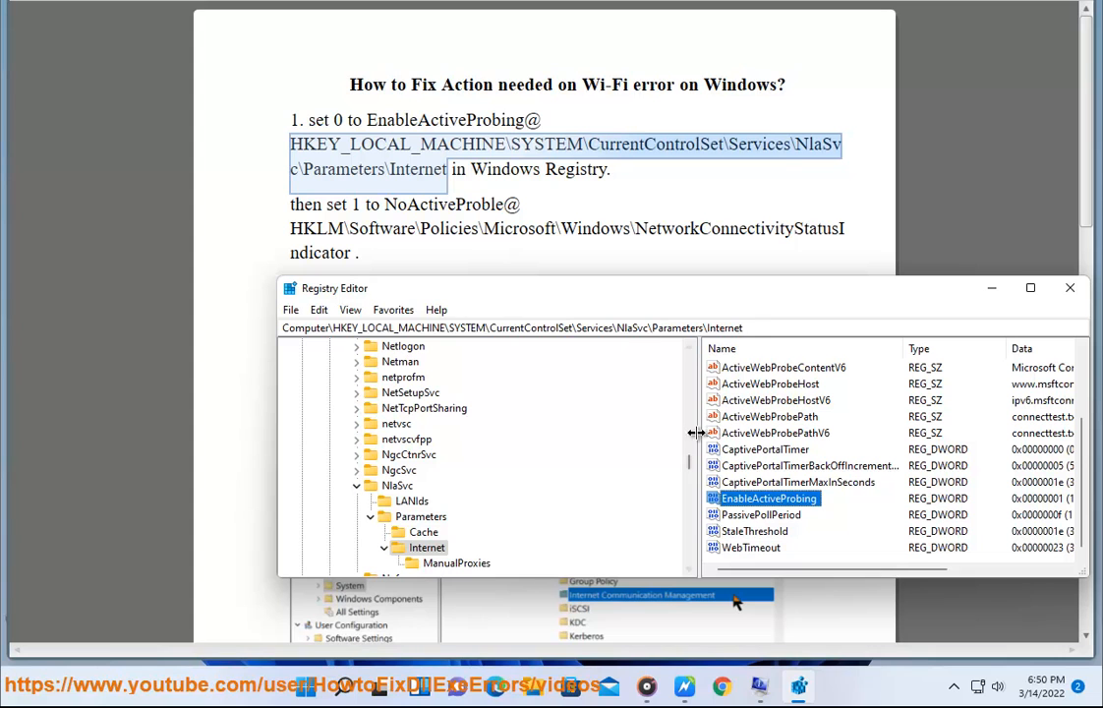
{"action": "right_click", "coordinate": [774, 506]}
{"action": "left_click", "coordinate": [790, 510]}
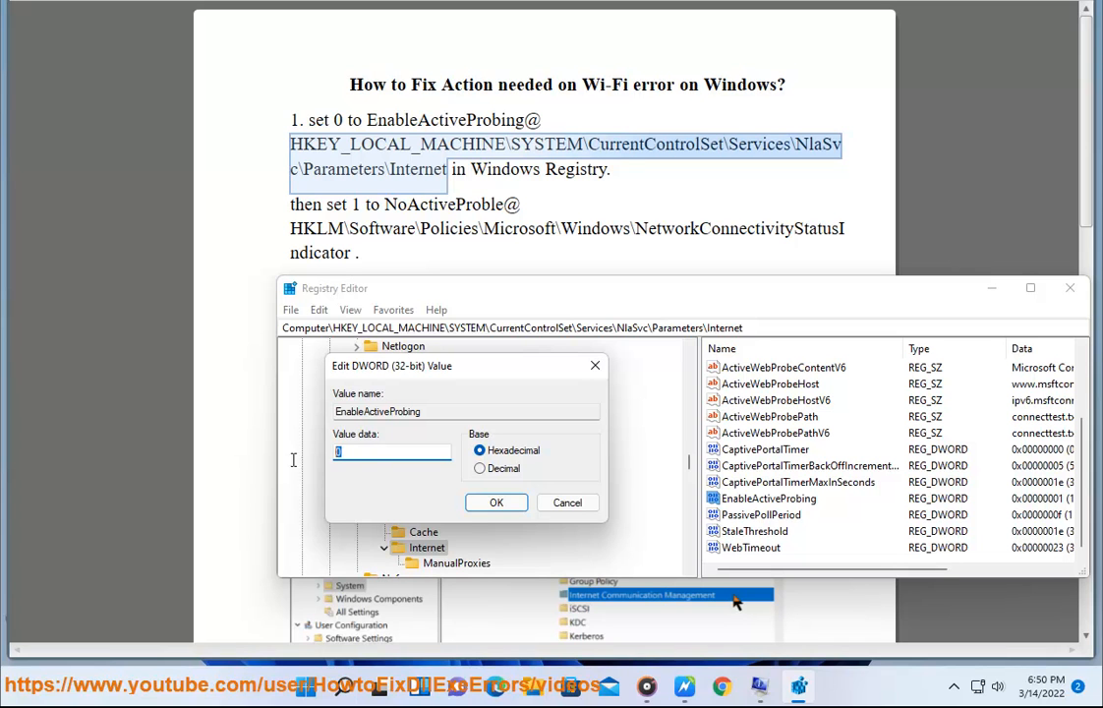
{"action": "left_click", "coordinate": [567, 502]}
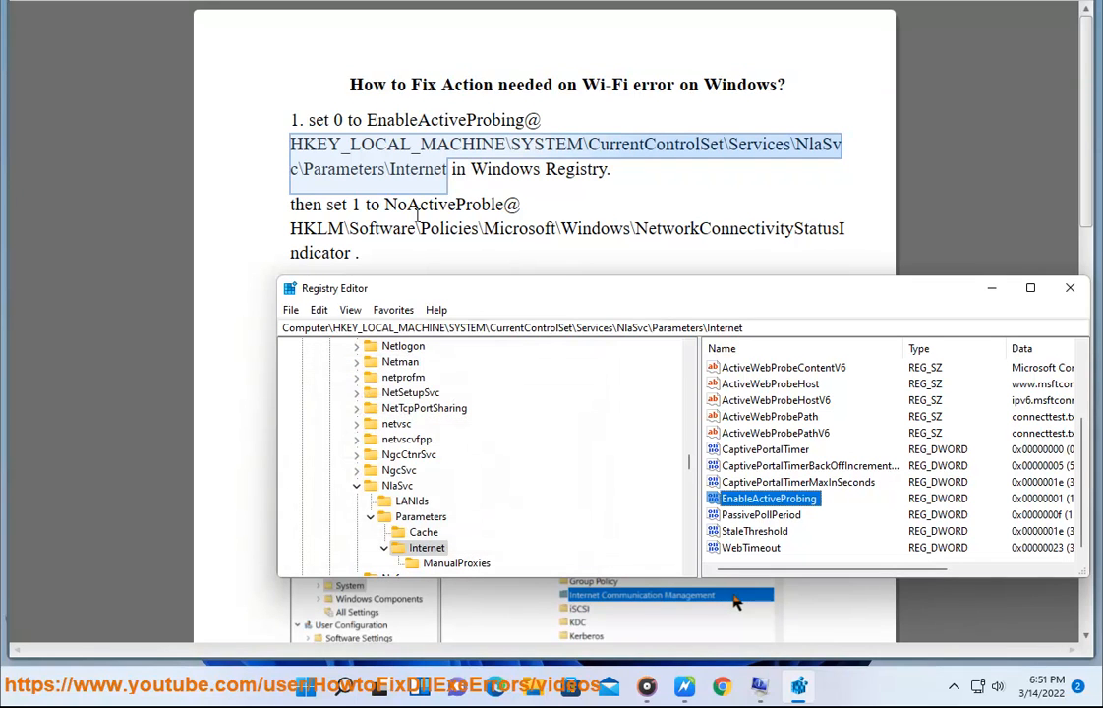
Copy the HKLM\Software\Policies\Microsoft\Windows\NetworkConnectivityStatusIndicator path from the document and go to that key in Registry Editor.
{"action": "left_click", "coordinate": [361, 252]}
{"action": "left_click_drag", "start_coordinate": [354, 252], "coordinate": [258, 237]}
{"action": "key", "text": "ctrl+c"}
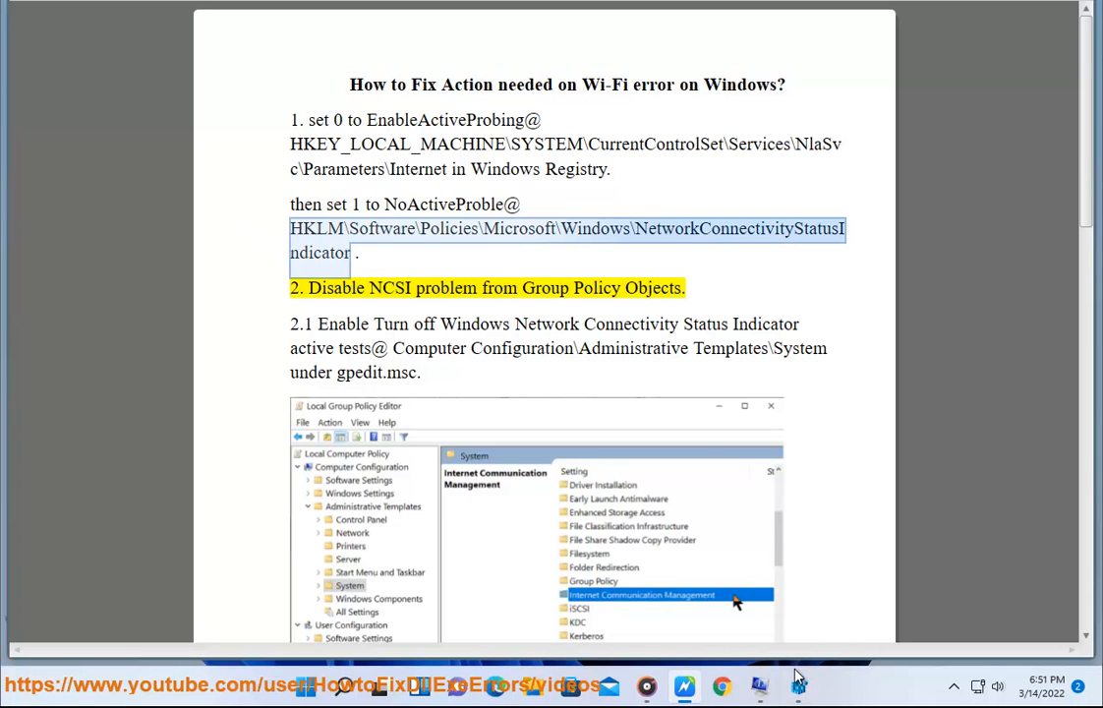
{"action": "key", "text": "alt+Tab"}
{"action": "key", "text": "ctrl+l"}
{"action": "key", "text": "ctrl+v"}
{"action": "key", "text": "Return"}
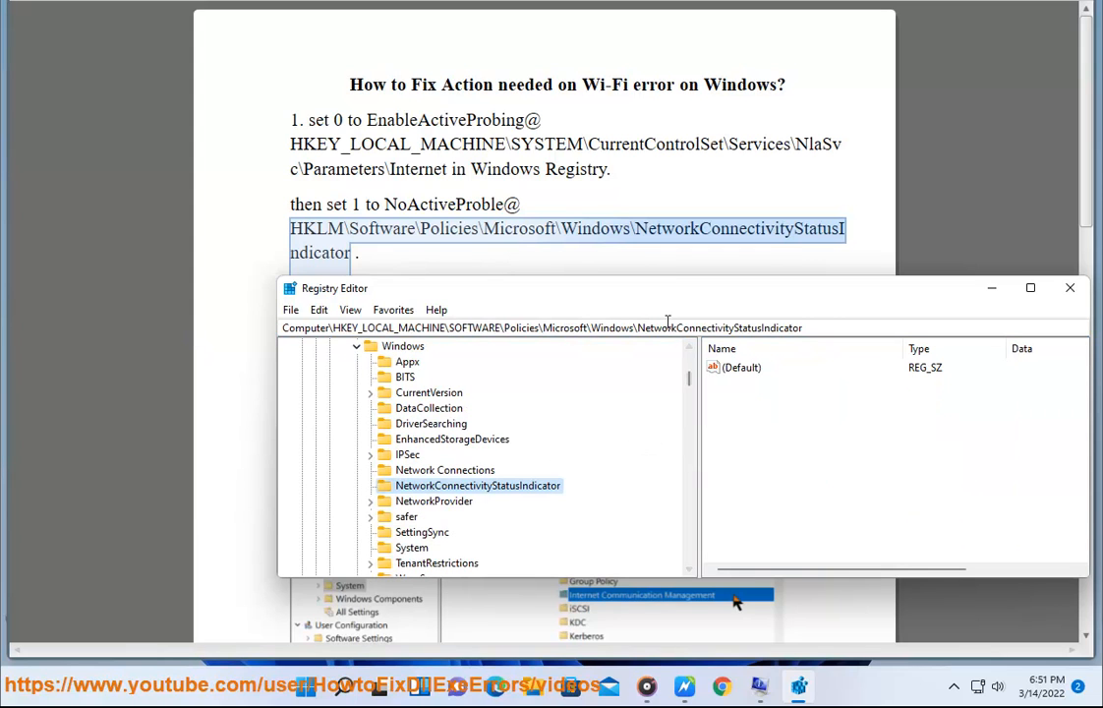
Create a 32-bit DWORD named NoActiveProble, copied from the document, in the NetworkConnectivityStatusIndicator key and set its value data to 1.
{"action": "double_click", "coordinate": [468, 206]}
{"action": "key", "text": "ctrl+c"}
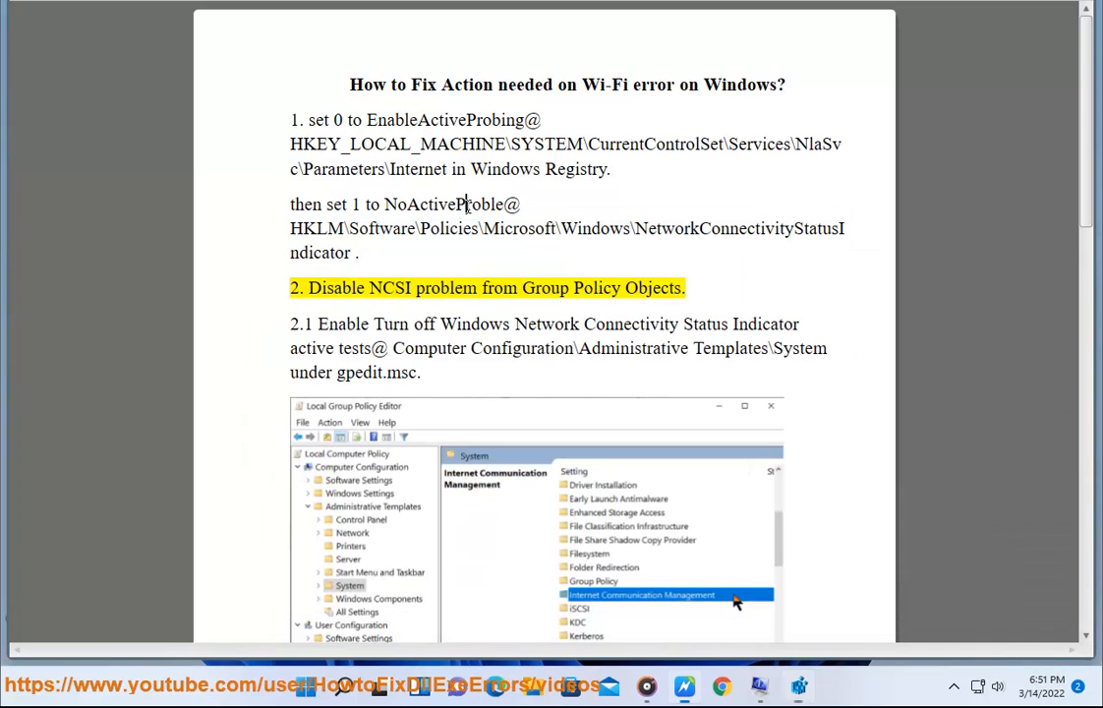
{"action": "left_click", "coordinate": [798, 685]}
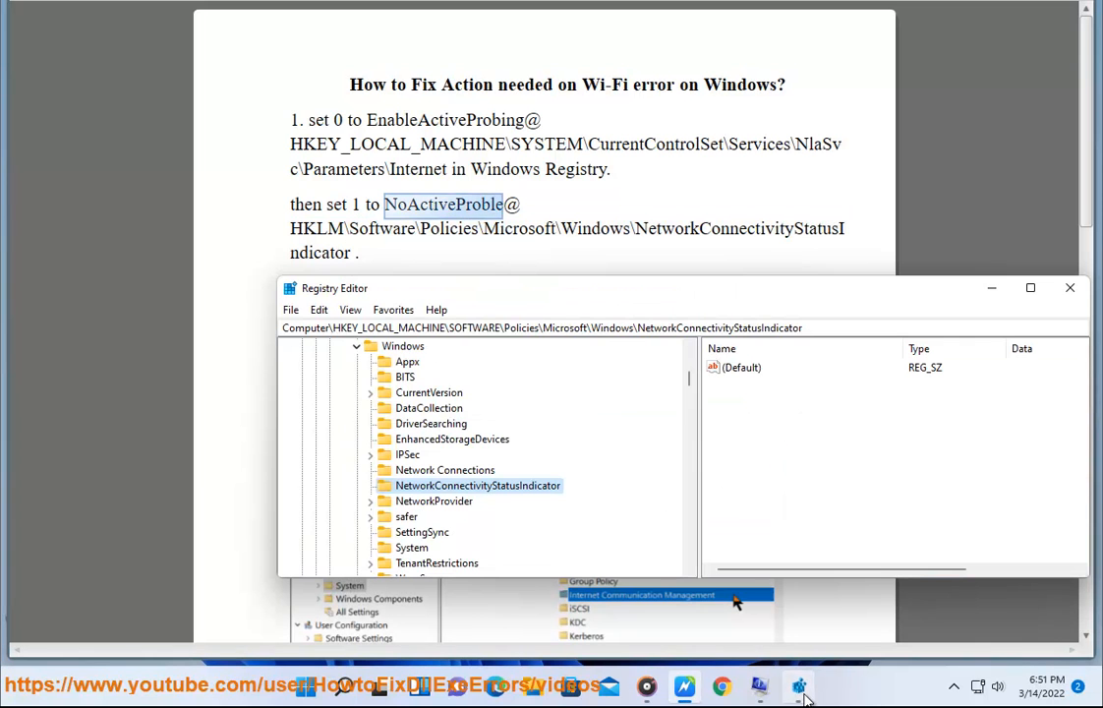
{"action": "right_click", "coordinate": [740, 395]}
{"action": "mouse_move", "coordinate": [779, 418]}
{"action": "left_click", "coordinate": [901, 472]}
{"action": "key", "text": "ctrl+v"}
{"action": "key", "text": "Return"}
{"action": "key", "text": "Return"}
{"action": "type", "text": "1"}
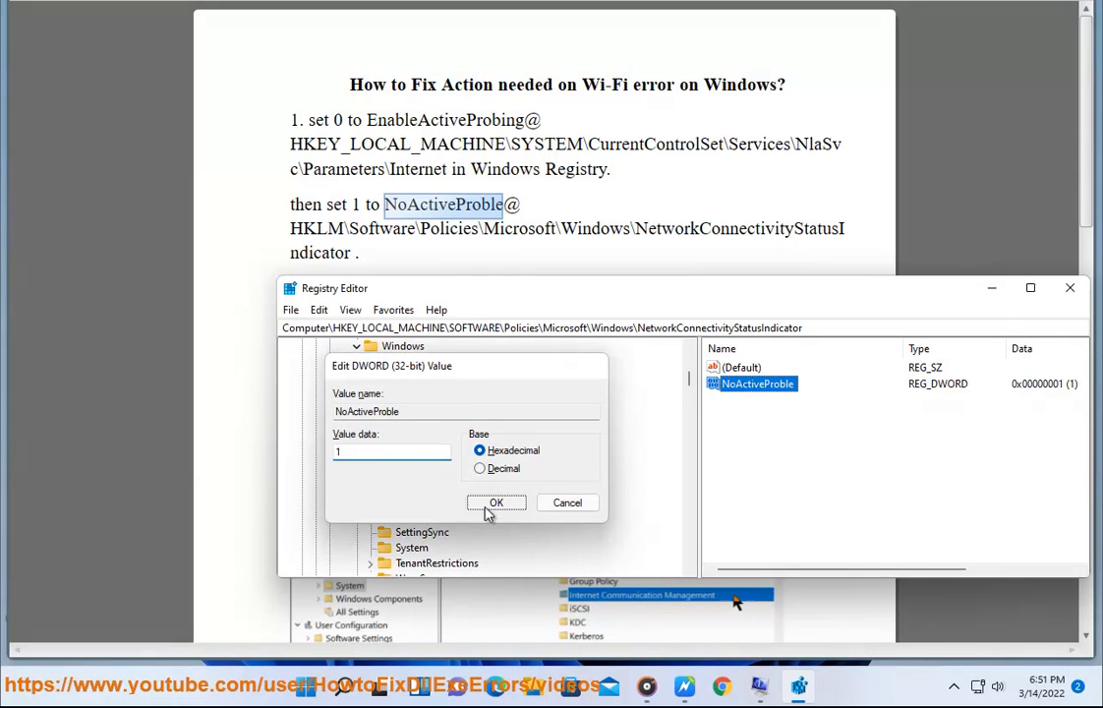
{"action": "left_click", "coordinate": [492, 505]}
{"action": "left_click", "coordinate": [305, 686]}
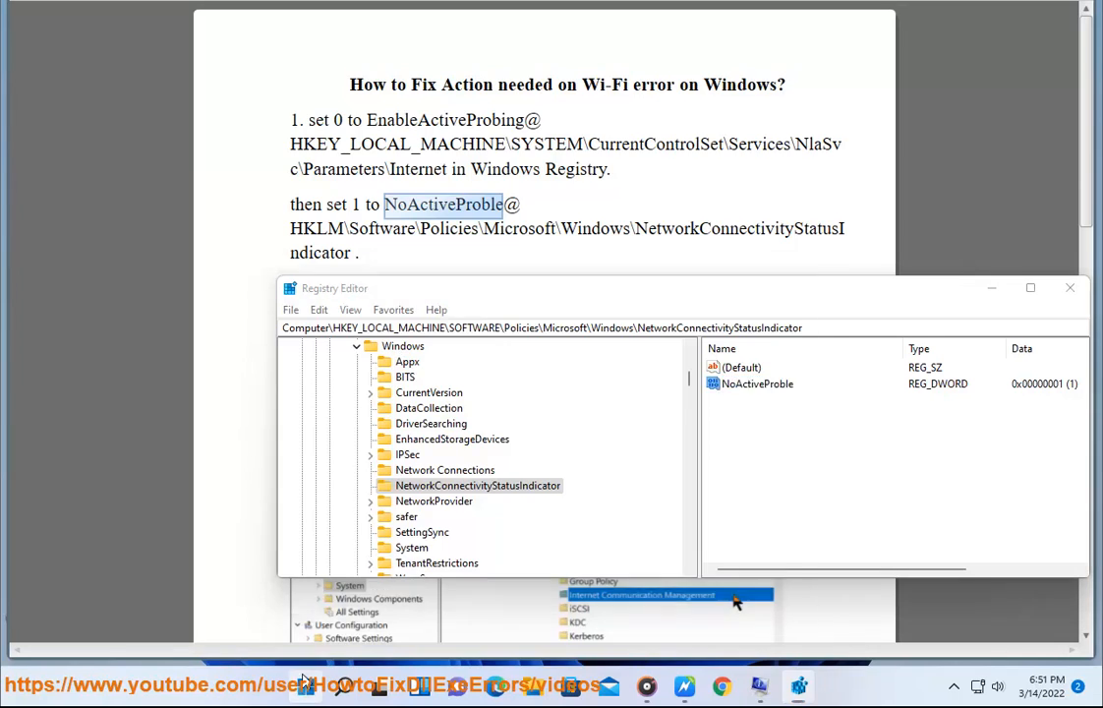
{"action": "left_click", "coordinate": [763, 624]}
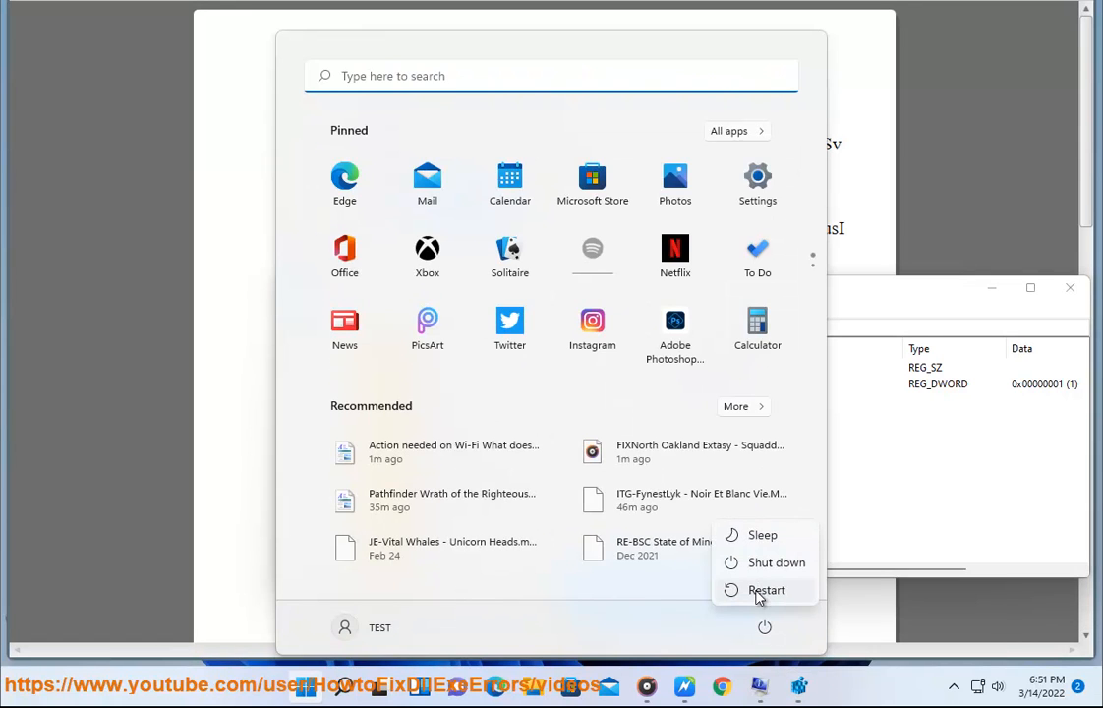
{"action": "left_click", "coordinate": [758, 592]}
Delete the NoActiveProble value from the NetworkConnectivityStatusIndicator key and close Registry Editor.
{"action": "key", "text": "Delete"}
{"action": "left_click", "coordinate": [674, 302]}
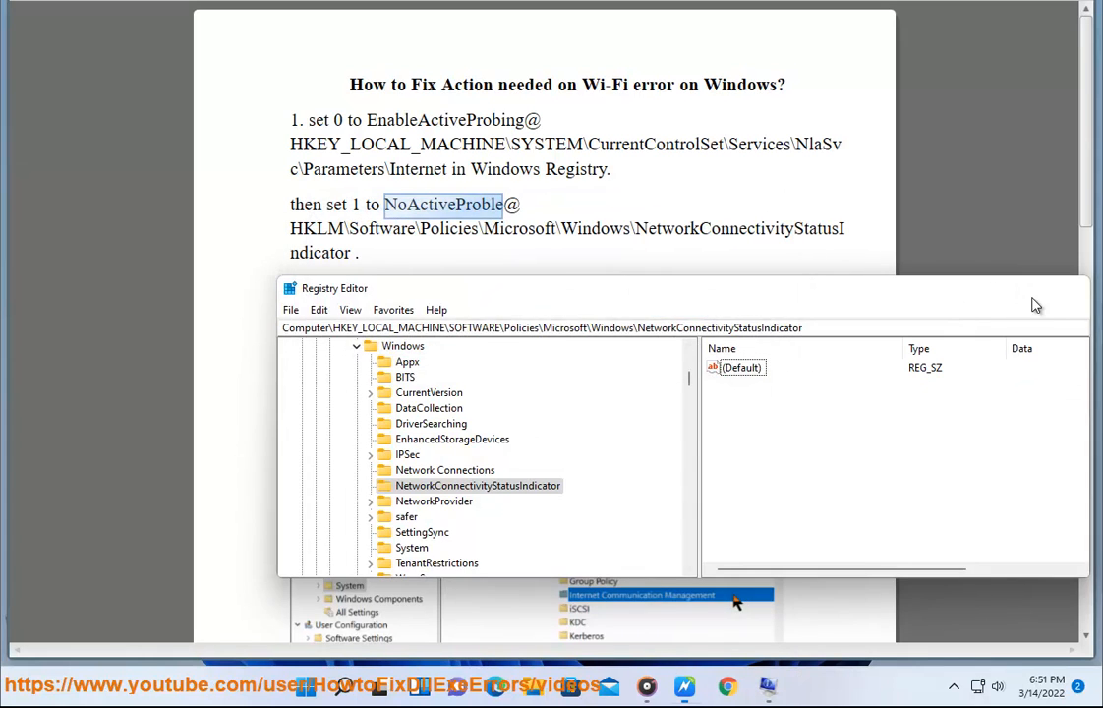
Return to the document and try to find the Group Policy Editor by searching Windows for gped.
{"action": "left_click", "coordinate": [560, 221]}
{"action": "double_click", "coordinate": [653, 288]}
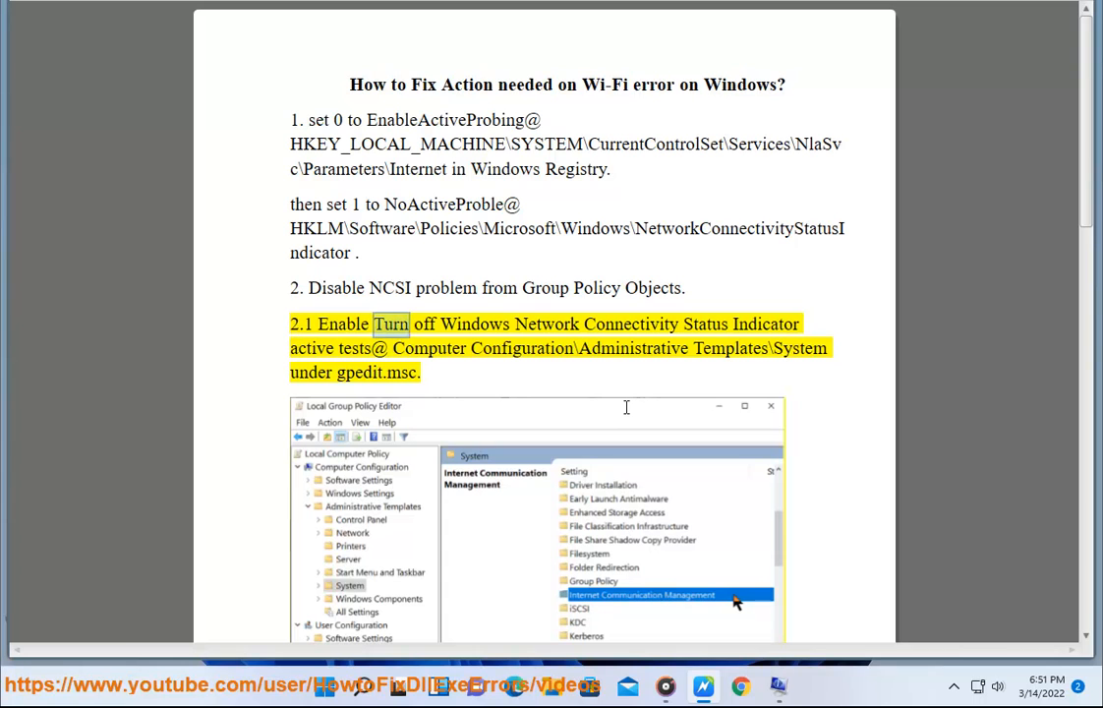
{"action": "left_click", "coordinate": [363, 687]}
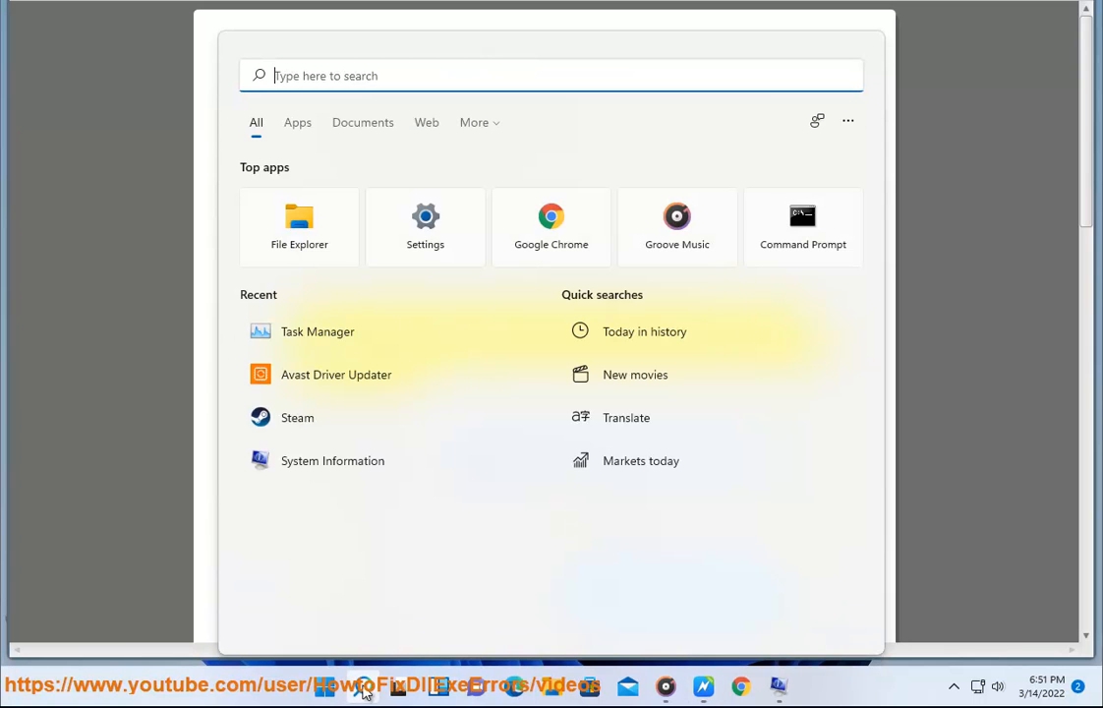
{"action": "type", "text": "gped"}
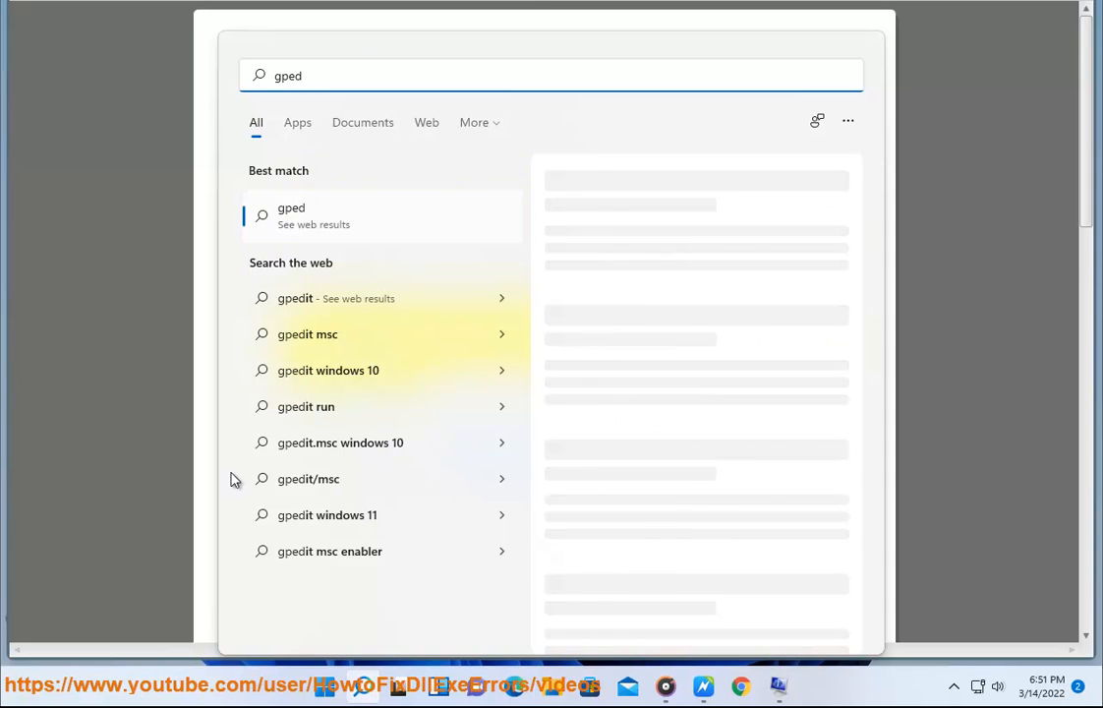
{"action": "left_click", "coordinate": [298, 342]}
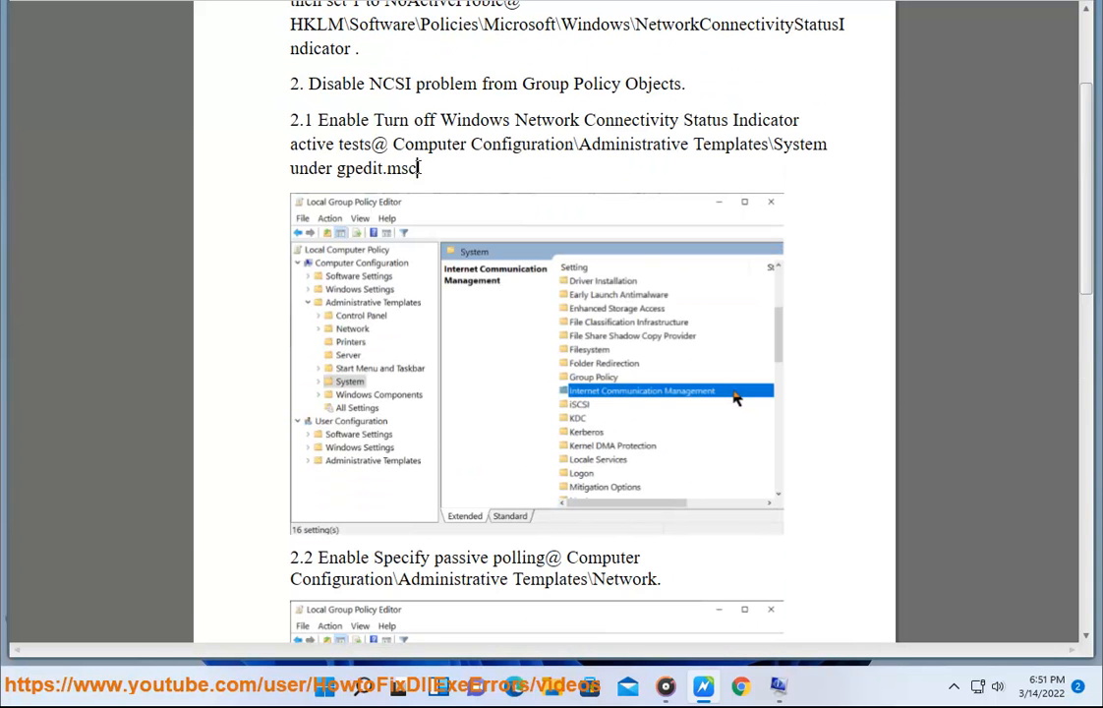
Copy gpedit.msc from the document and open the Local Group Policy Editor by searching Windows for it.
{"action": "left_click_drag", "start_coordinate": [421, 169], "coordinate": [339, 173]}
{"action": "key", "text": "ctrl+c"}
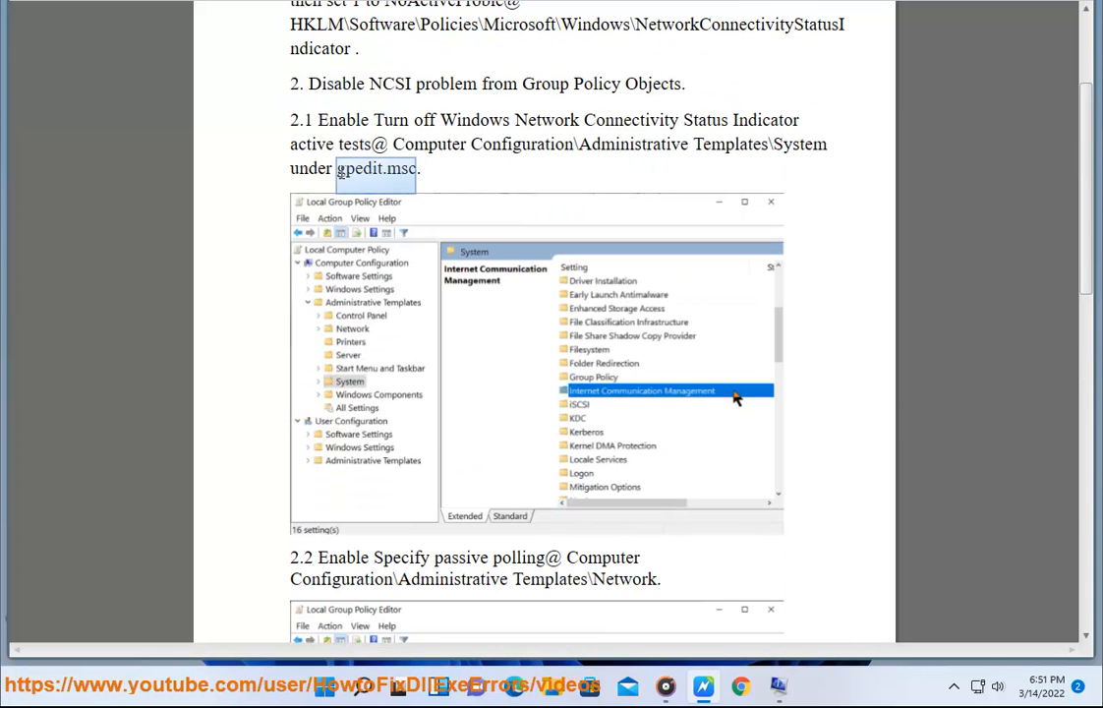
{"action": "left_click", "coordinate": [365, 687]}
{"action": "key", "text": "ctrl+v"}
{"action": "left_click", "coordinate": [402, 206]}
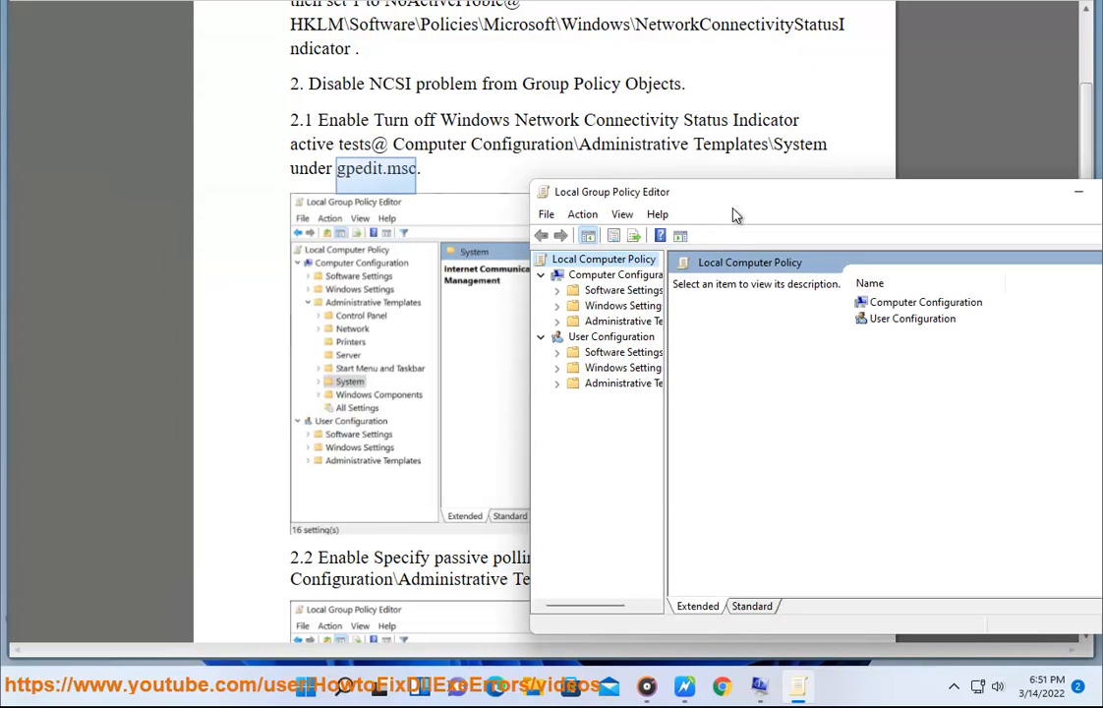
Open Internet Communication settings under Computer Configuration\Administrative Templates\System\Internet Communication Management, bringing the policy editor window fully into view.
{"action": "left_click", "coordinate": [610, 275]}
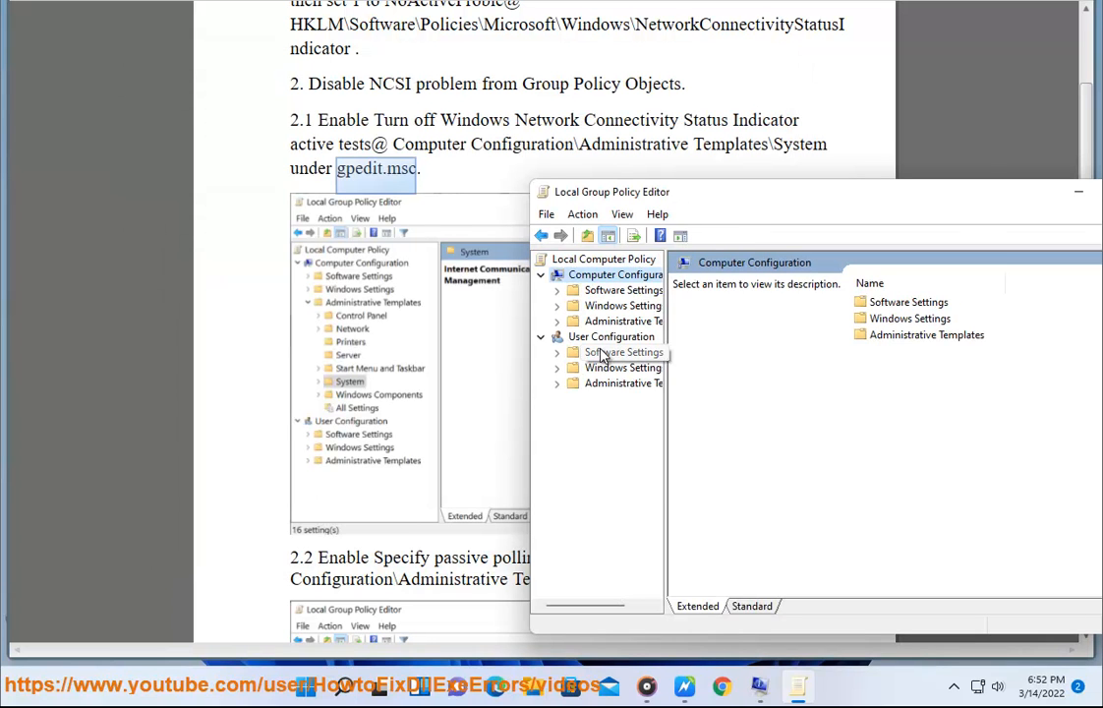
{"action": "double_click", "coordinate": [617, 321]}
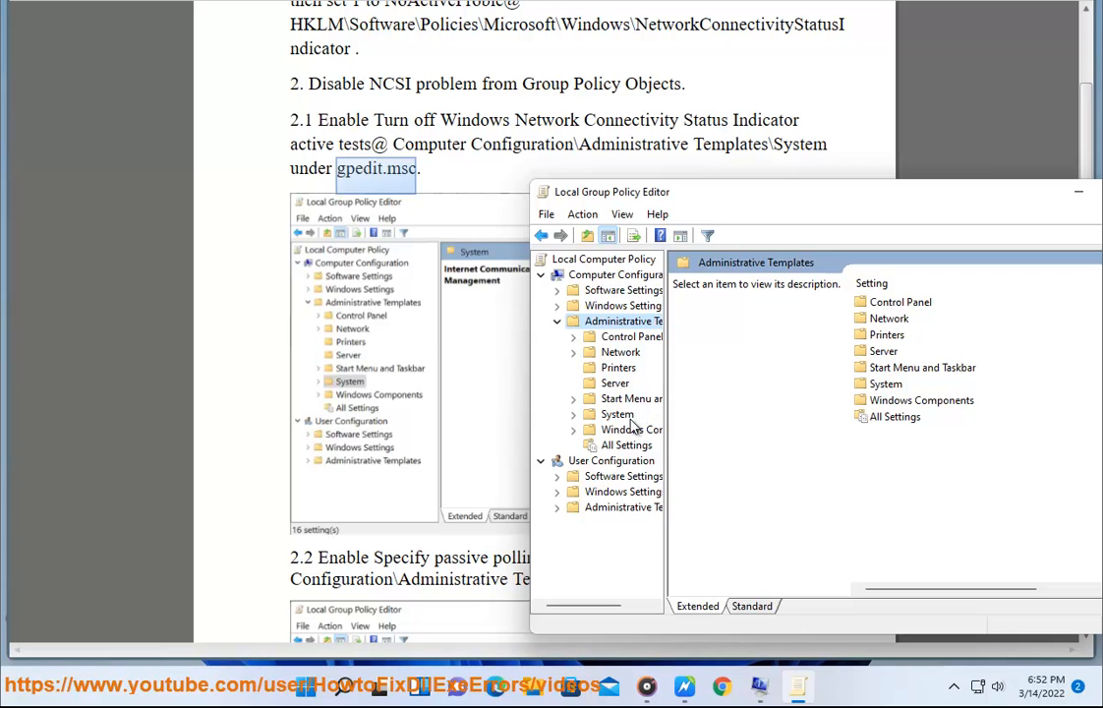
{"action": "double_click", "coordinate": [617, 414]}
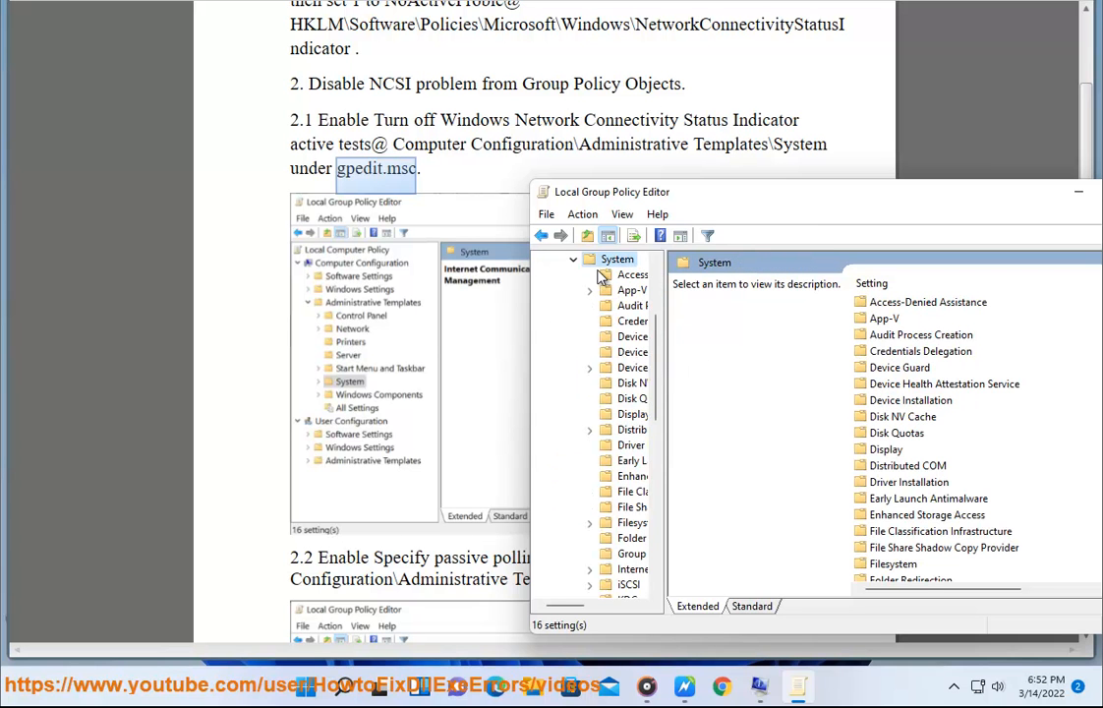
{"action": "left_click_drag", "start_coordinate": [792, 195], "coordinate": [536, 193]}
{"action": "left_click", "coordinate": [645, 397]}
{"action": "key", "text": "i"}
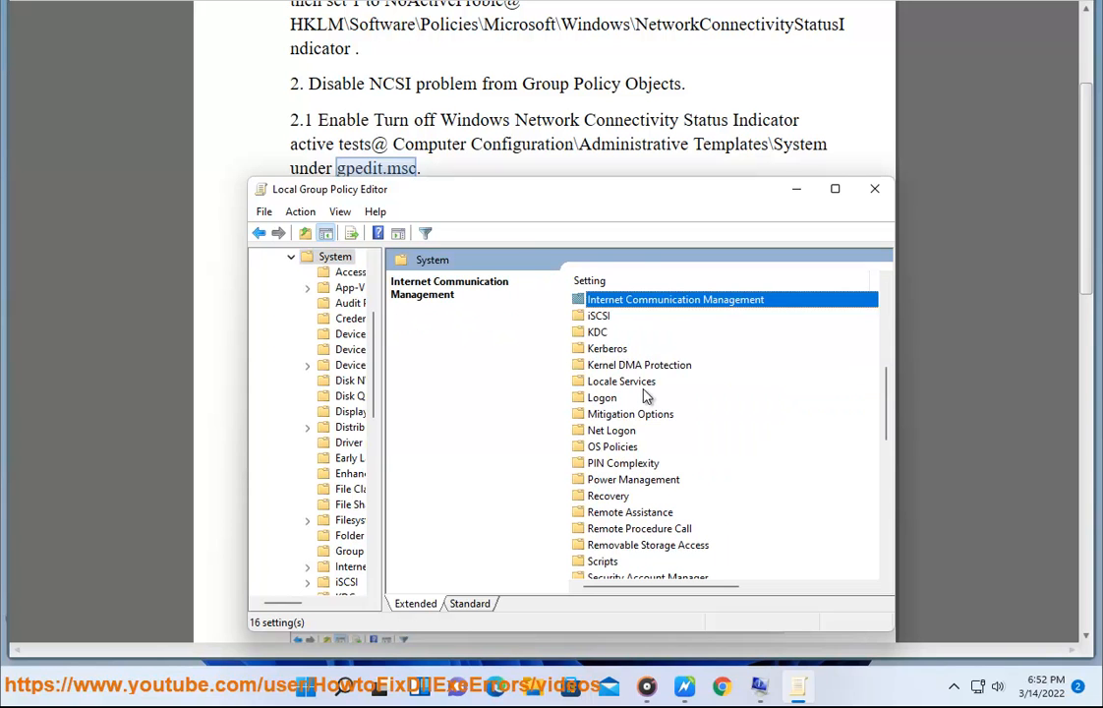
{"action": "double_click", "coordinate": [664, 309]}
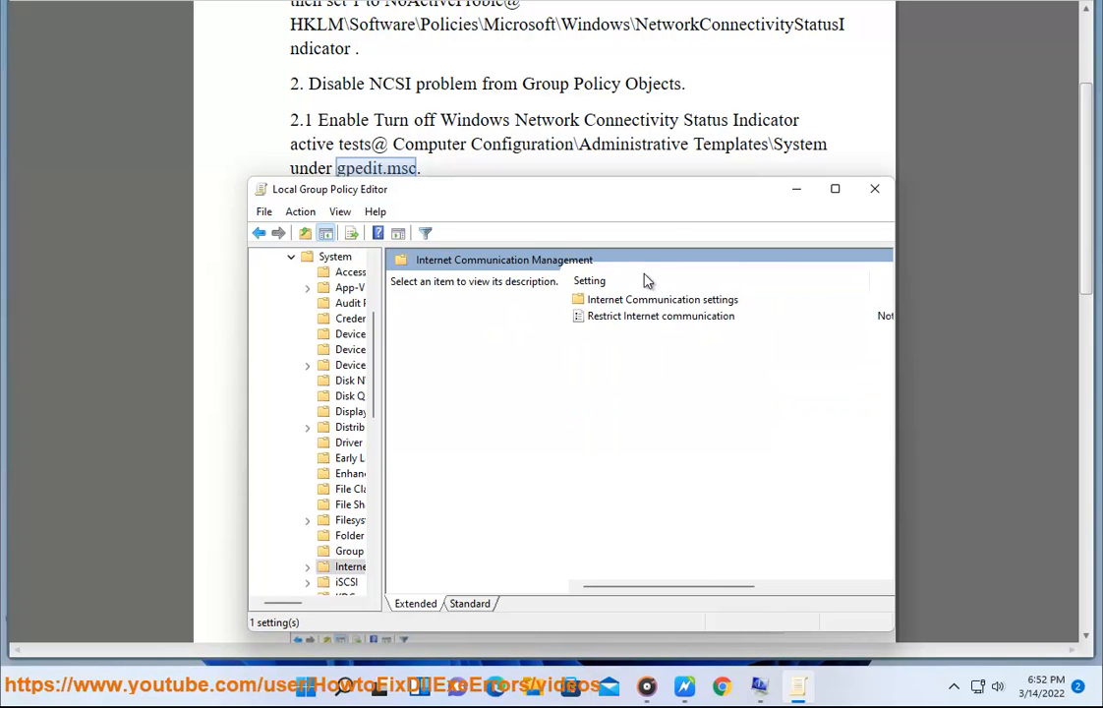
{"action": "double_click", "coordinate": [669, 300]}
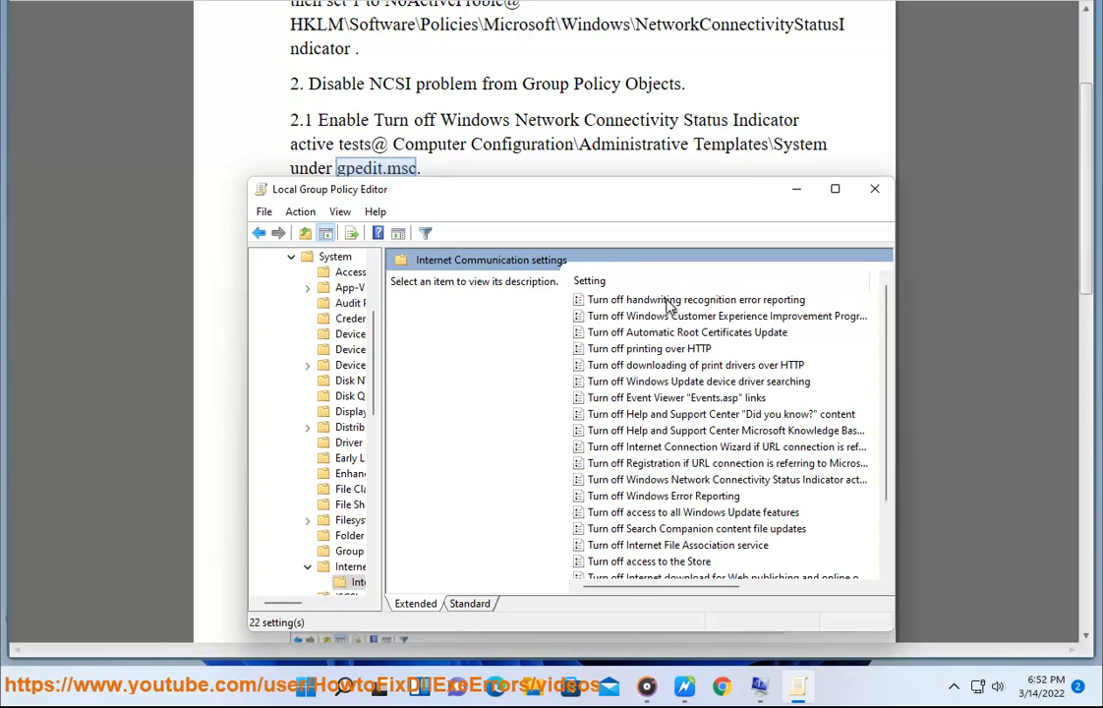
Find and select the Turn off Windows Network Connectivity Status Indicator active tests policy among the Internet Communication settings.
{"action": "left_click_drag", "start_coordinate": [670, 204], "coordinate": [778, 164]}
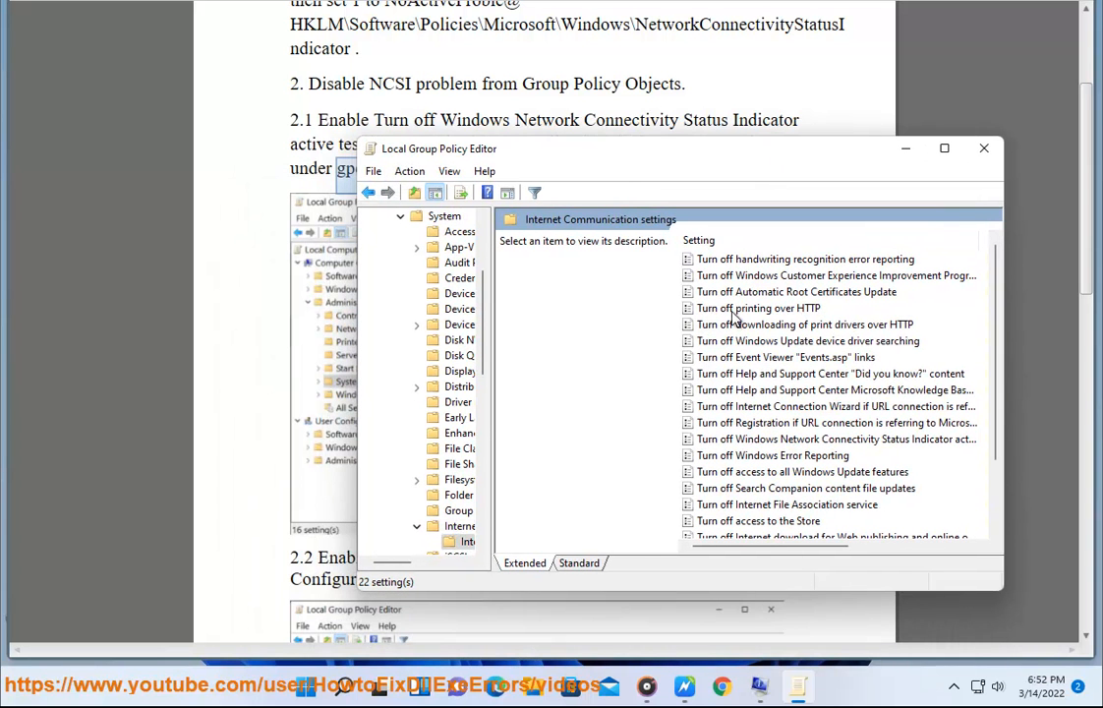
{"action": "left_click", "coordinate": [777, 375]}
{"action": "left_click", "coordinate": [772, 391]}
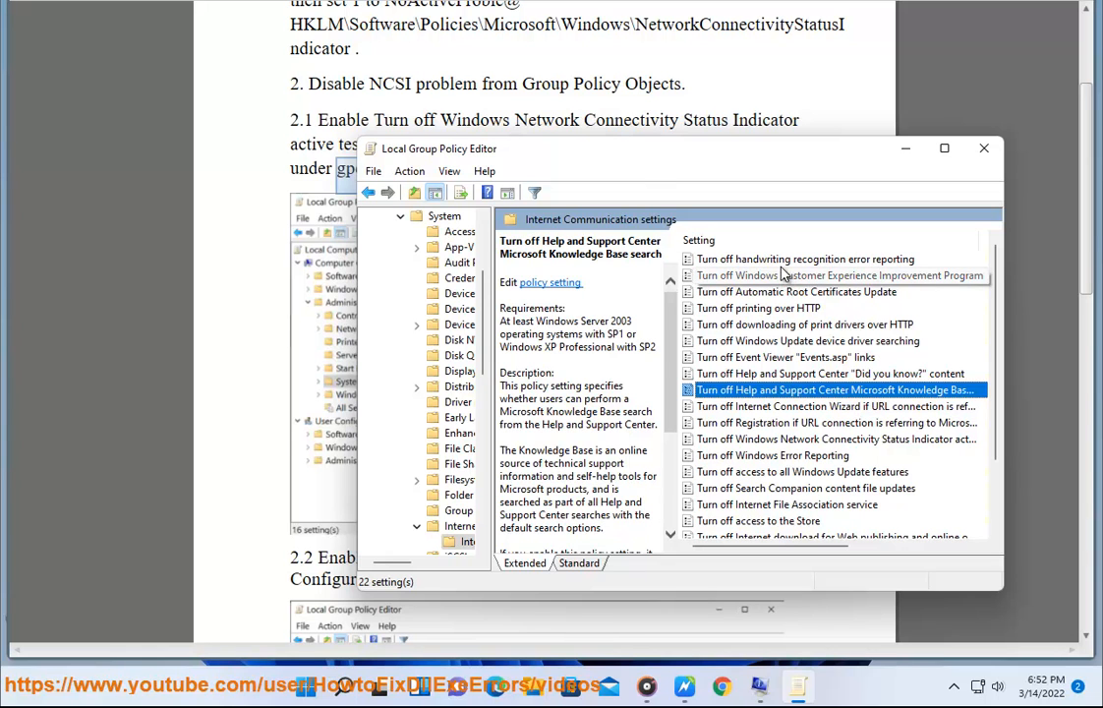
{"action": "left_click", "coordinate": [784, 261]}
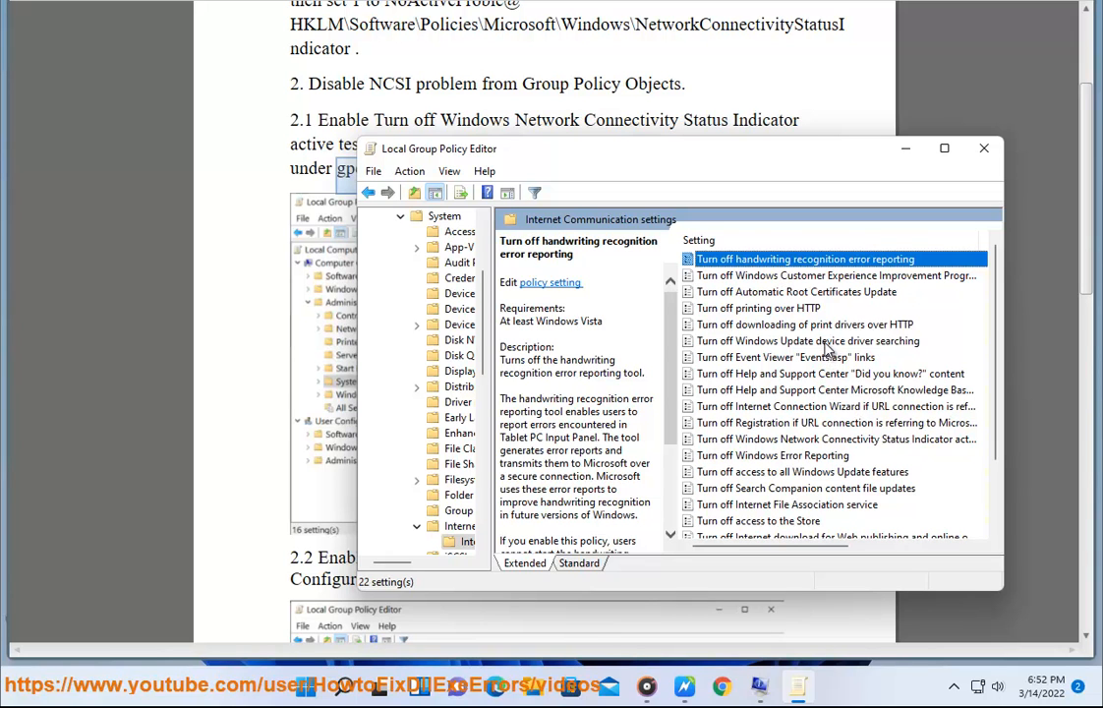
{"action": "key", "text": "Down"}
{"action": "key", "text": "Down"}
{"action": "key", "text": "Down"}
{"action": "key", "text": "Down"}
{"action": "key", "text": "Down"}
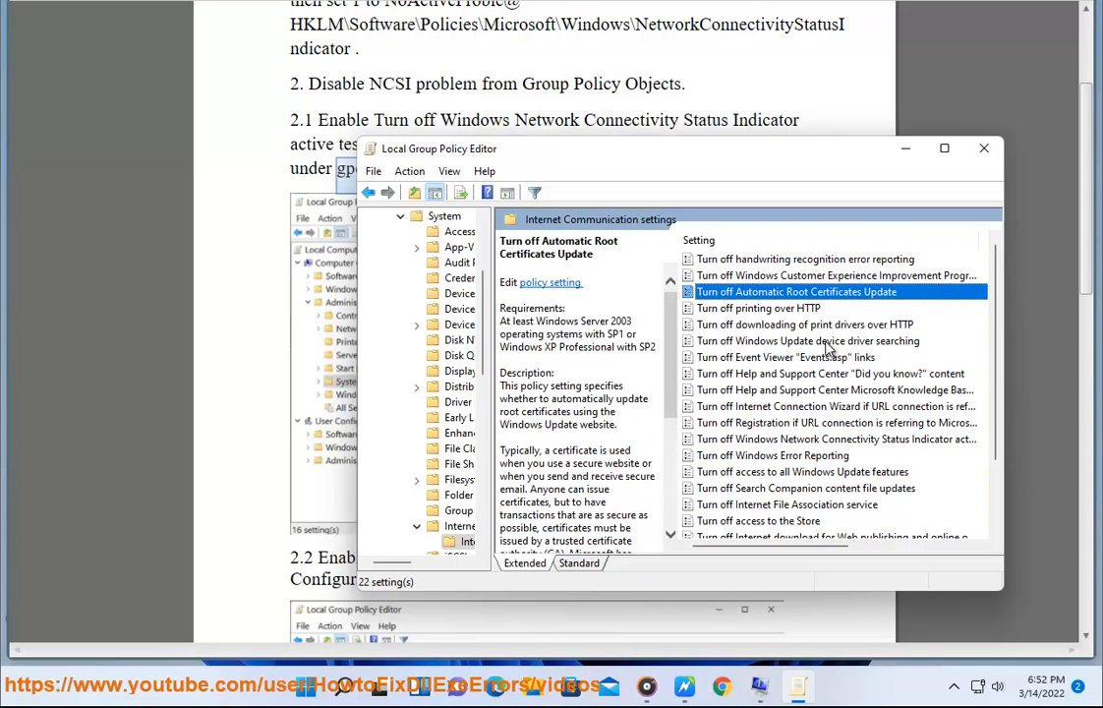
{"action": "key", "text": "Down"}
{"action": "key", "text": "Down"}
{"action": "key", "text": "Down"}
{"action": "key", "text": "Down"}
{"action": "key", "text": "Down"}
{"action": "key", "text": "Down"}
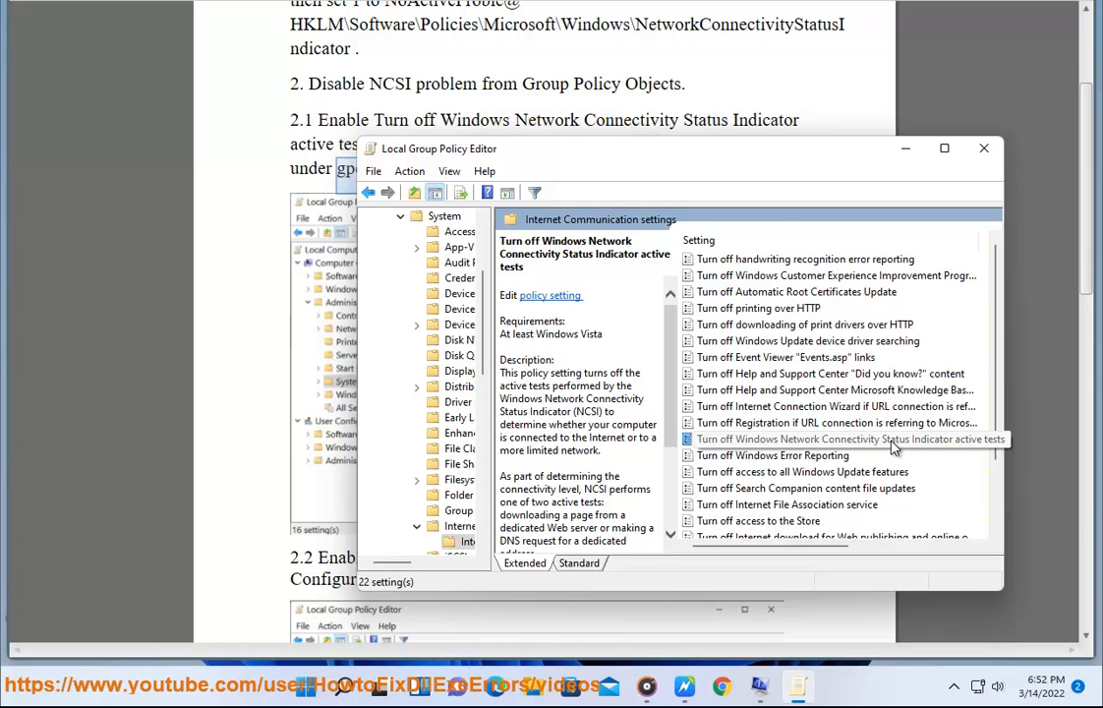
Maximize the policy editor window and widen the Setting column to show the full policy names beside their states.
{"action": "left_click_drag", "start_coordinate": [704, 149], "coordinate": [694, 170]}
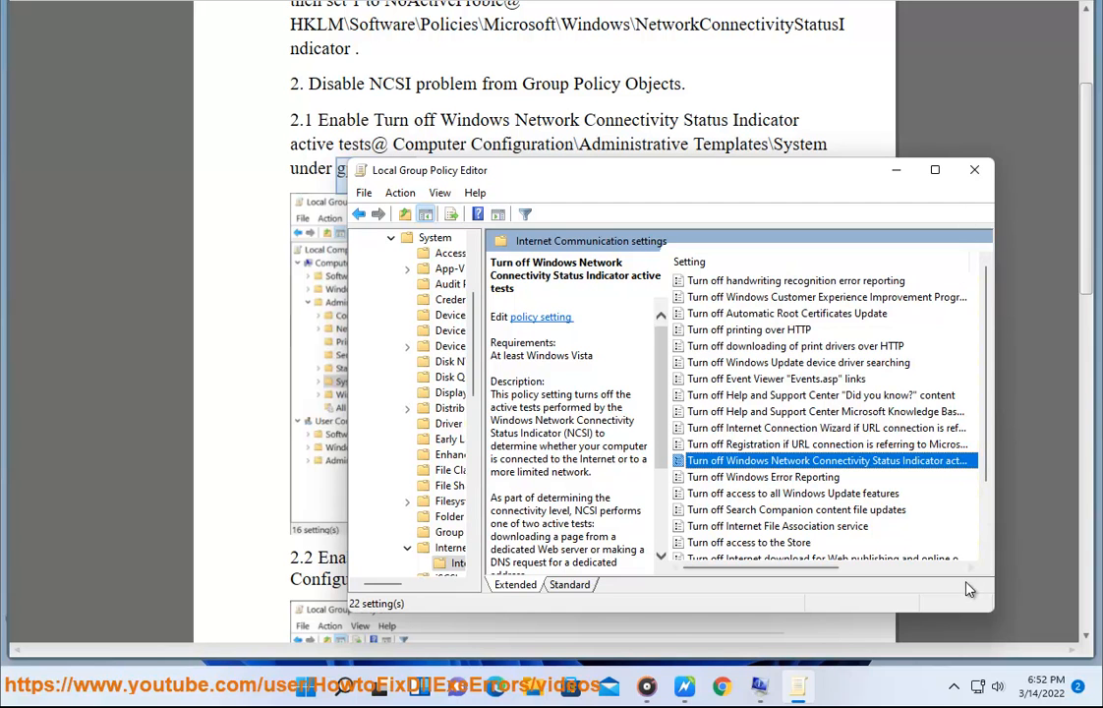
{"action": "left_click_drag", "start_coordinate": [824, 570], "coordinate": [842, 571]}
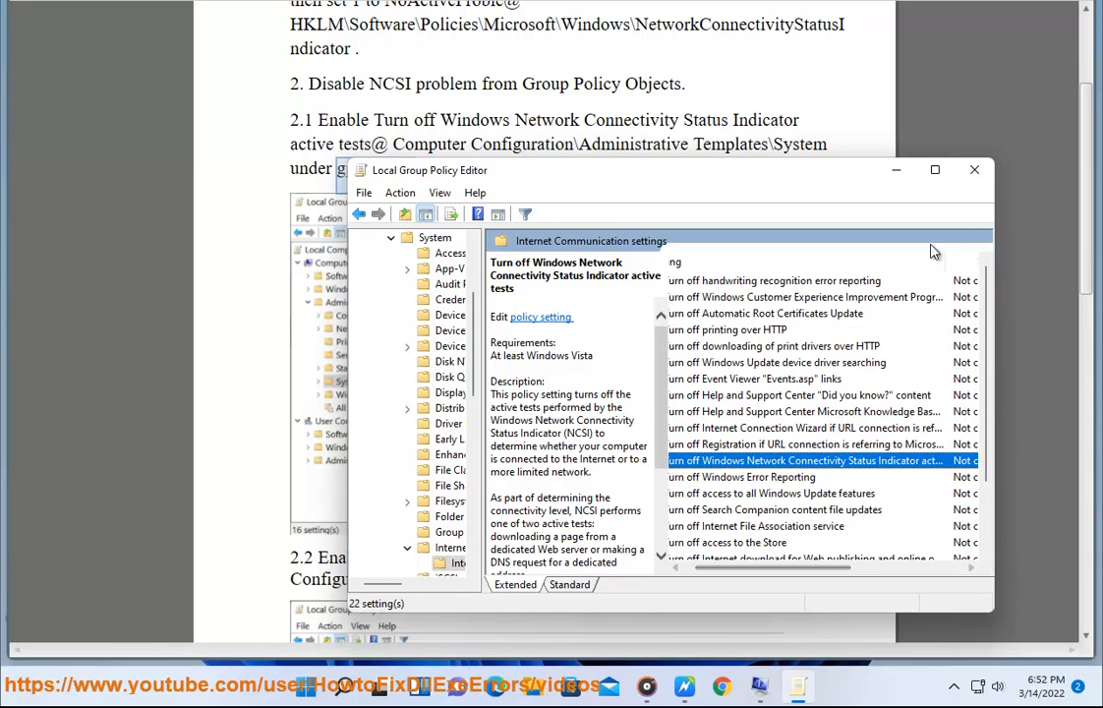
{"action": "double_click", "coordinate": [831, 170]}
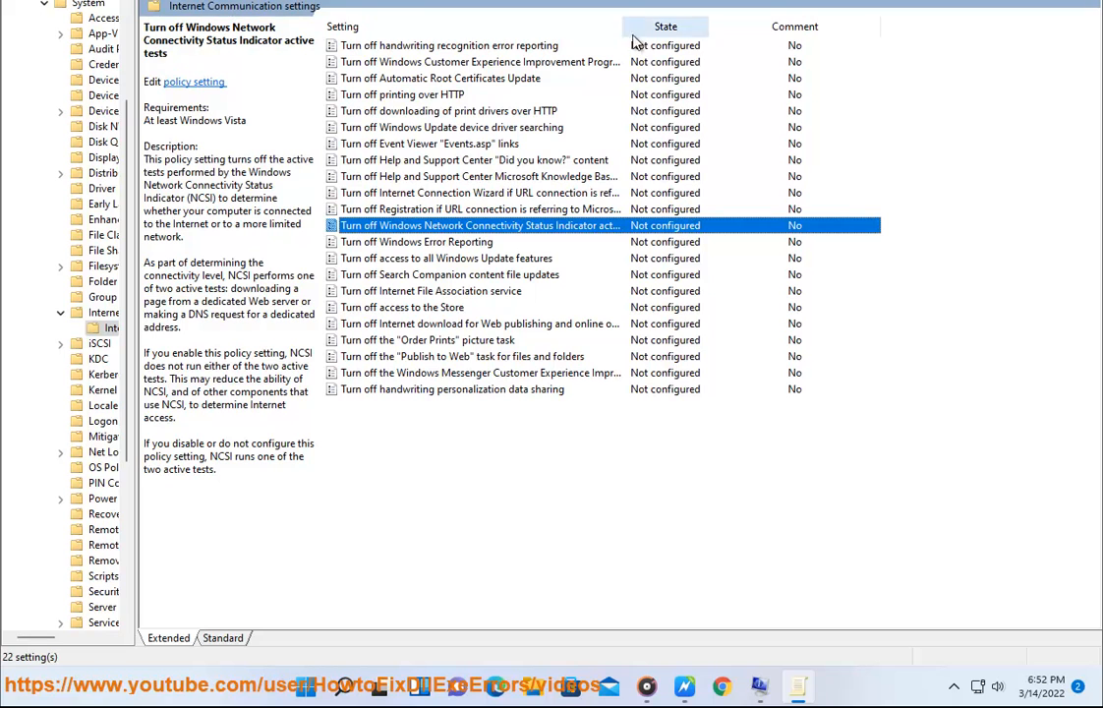
{"action": "left_click_drag", "start_coordinate": [711, 31], "coordinate": [745, 31]}
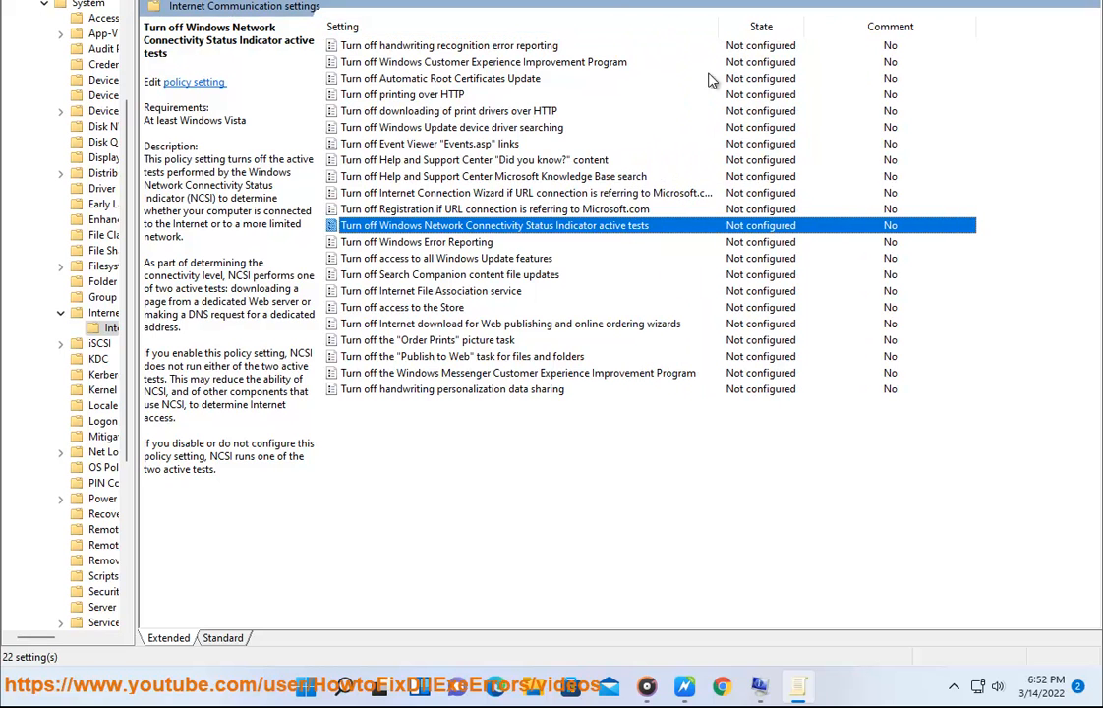
Try to set the Turn off Windows Network Connectivity Status Indicator active tests policy to Enabled, consulting the document before closing the policy.
{"action": "double_click", "coordinate": [630, 230]}
{"action": "left_click_drag", "start_coordinate": [308, 3], "coordinate": [742, 172]}
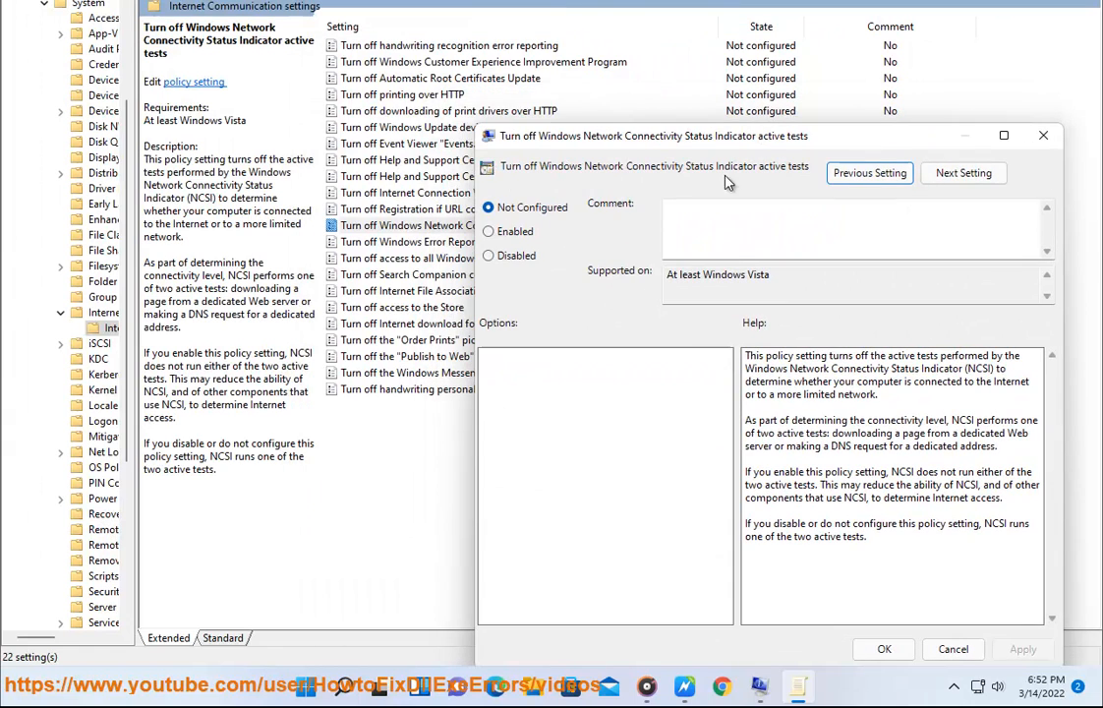
{"action": "left_click", "coordinate": [488, 232]}
{"action": "left_click", "coordinate": [687, 682]}
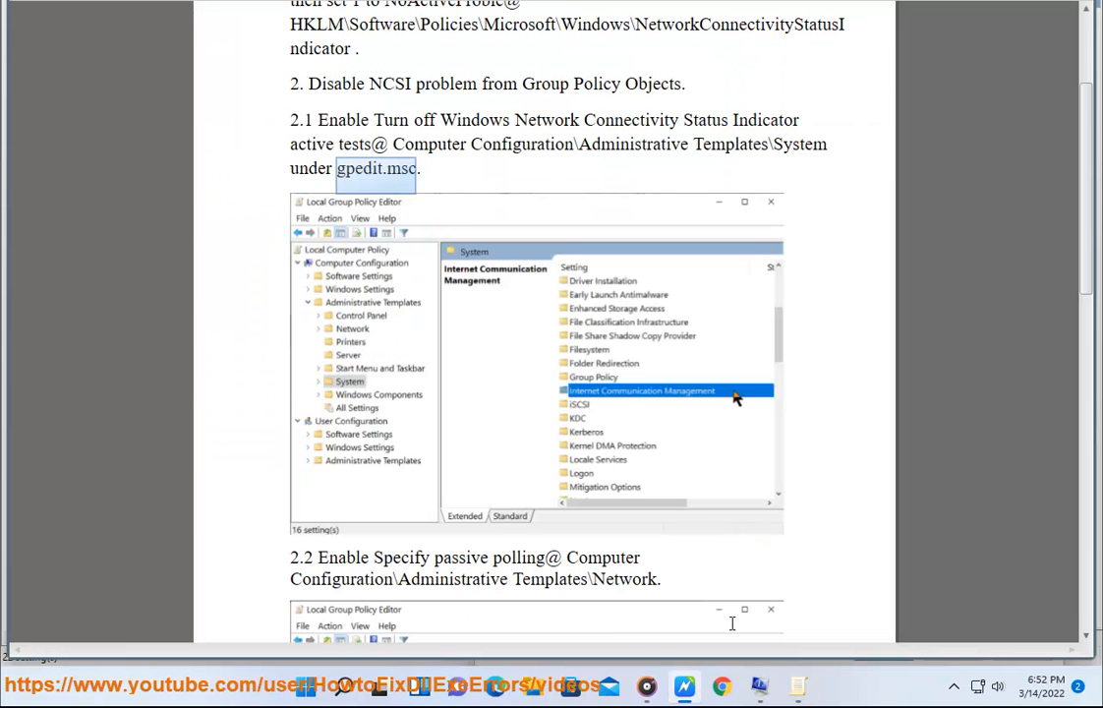
{"action": "left_click", "coordinate": [798, 686]}
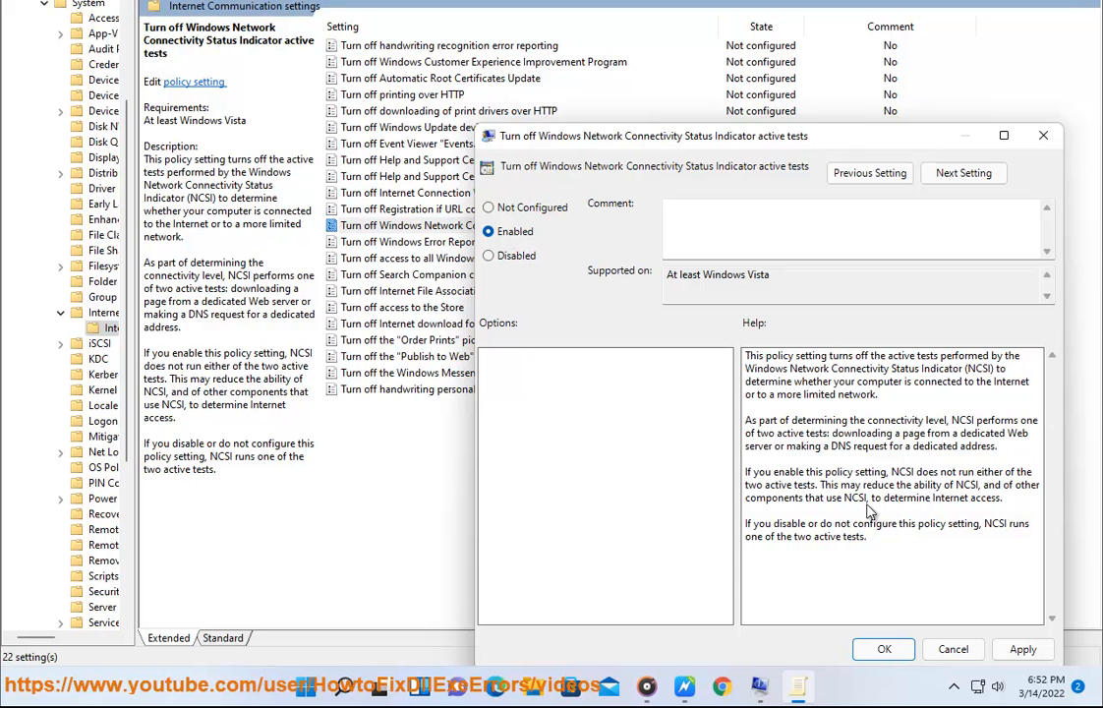
{"action": "left_click", "coordinate": [884, 649]}
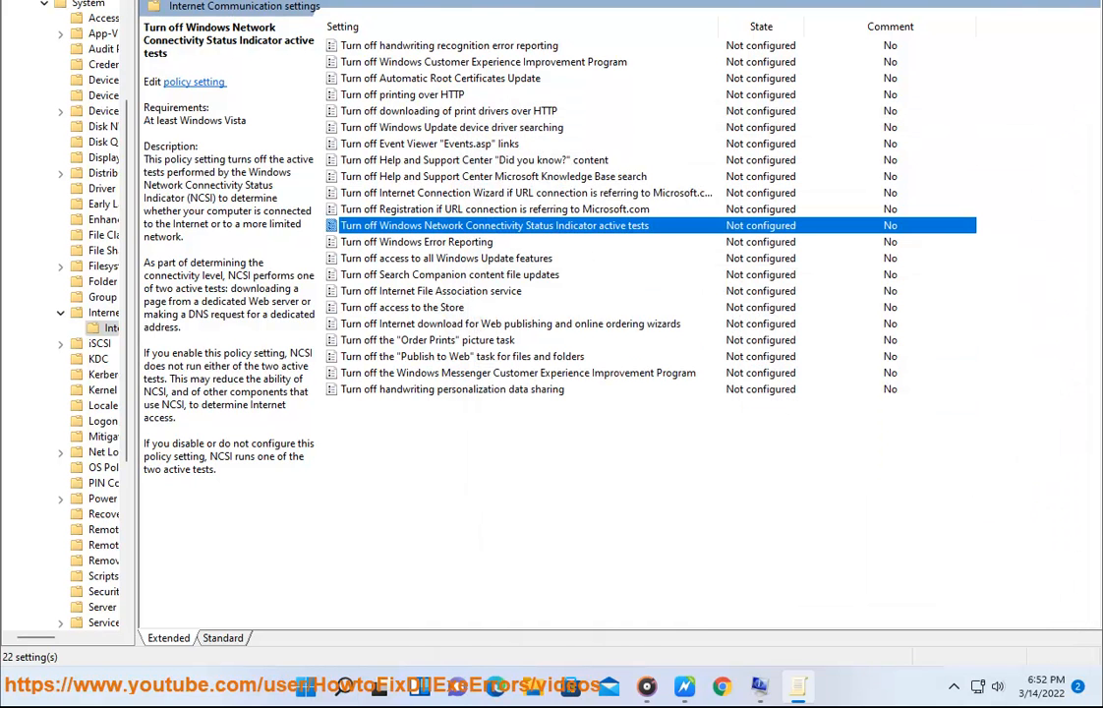
Return to the document and read section 2.2 about enabling Specify passive polling.
{"action": "left_click", "coordinate": [1004, 1]}
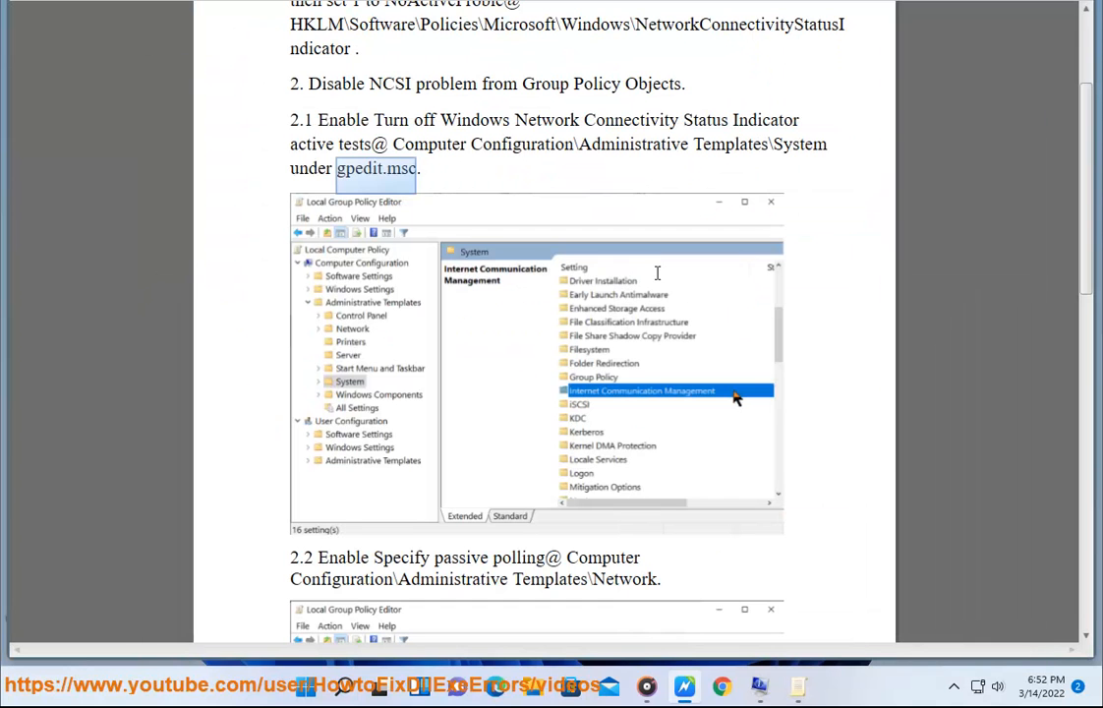
{"action": "scroll", "coordinate": [407, 502], "scroll_direction": "down", "scroll_amount": 2}
{"action": "left_click", "coordinate": [399, 504]}
{"action": "scroll", "coordinate": [567, 393], "scroll_direction": "down", "scroll_amount": 2}
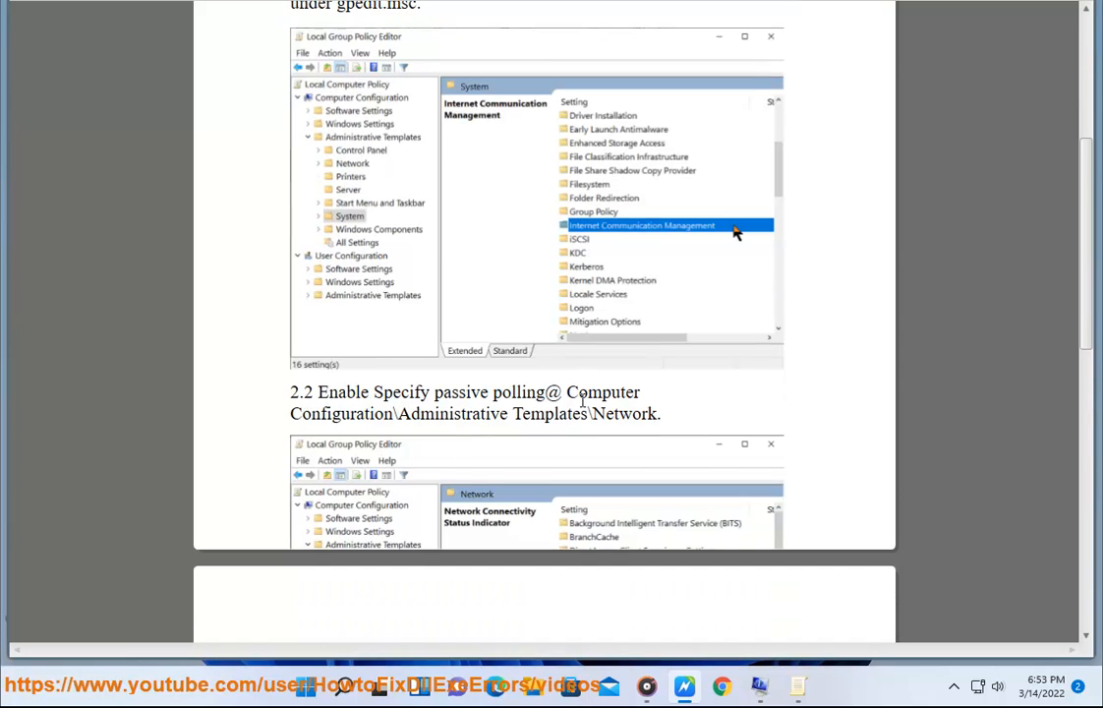
Back in the policy editor, widen the folder tree, collapse System and open Network under Computer Configuration\Administrative Templates.
{"action": "left_click", "coordinate": [806, 685]}
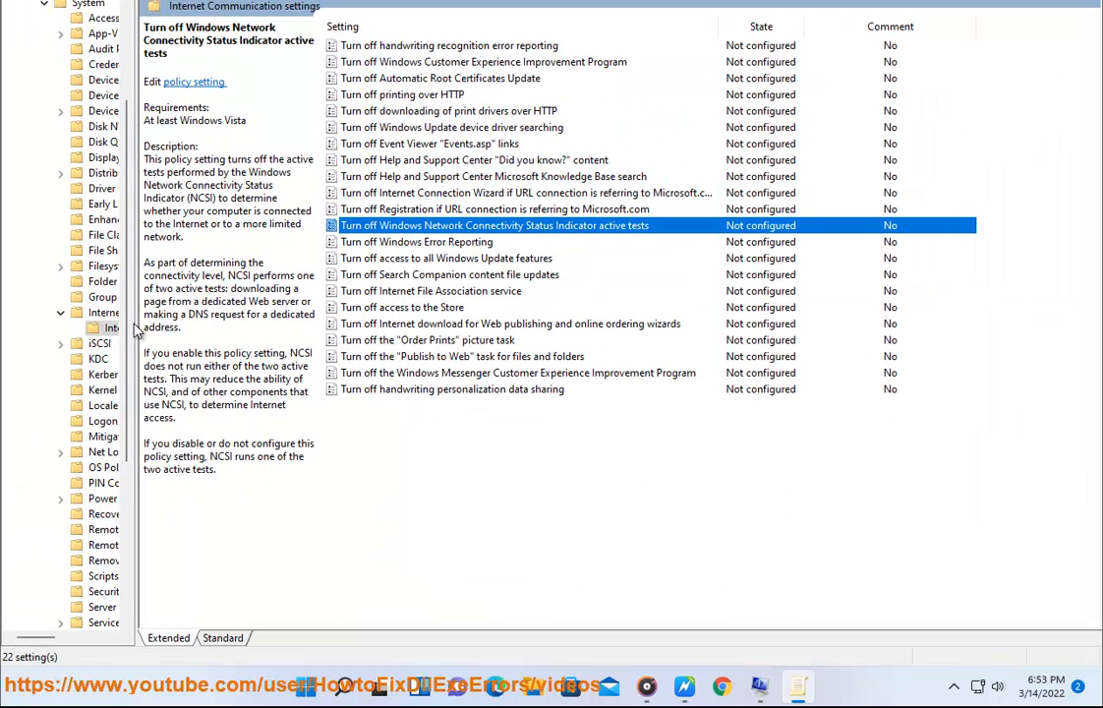
{"action": "left_click_drag", "start_coordinate": [130, 327], "coordinate": [278, 295]}
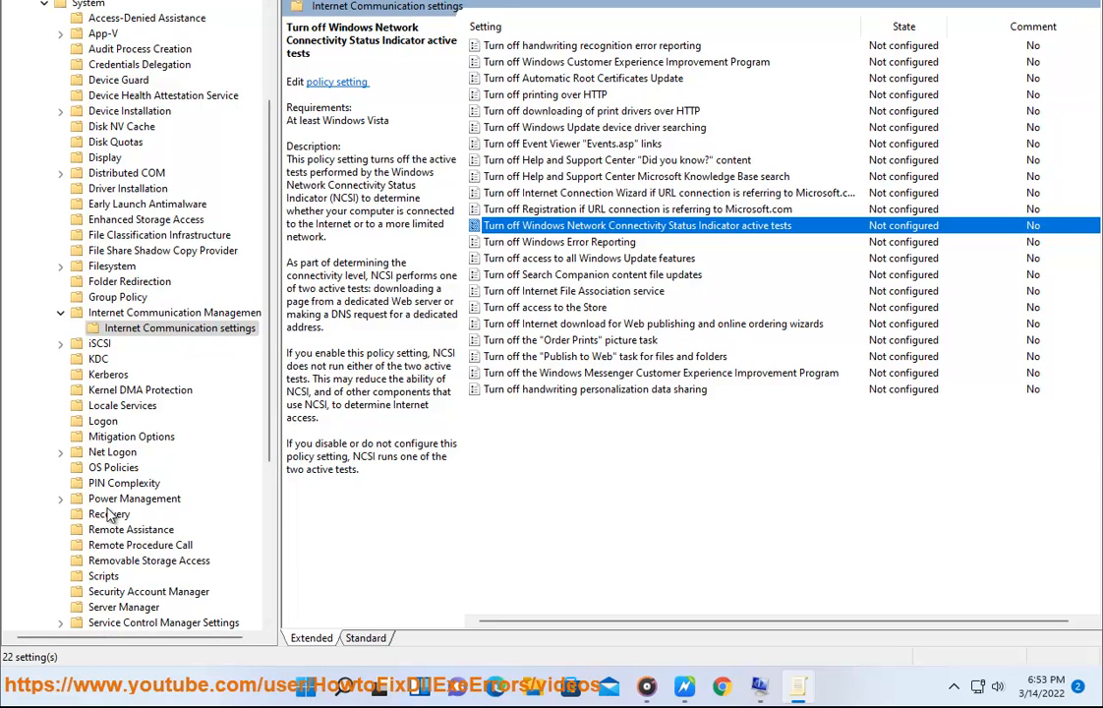
{"action": "scroll", "coordinate": [110, 443], "scroll_direction": "up", "scroll_amount": 3}
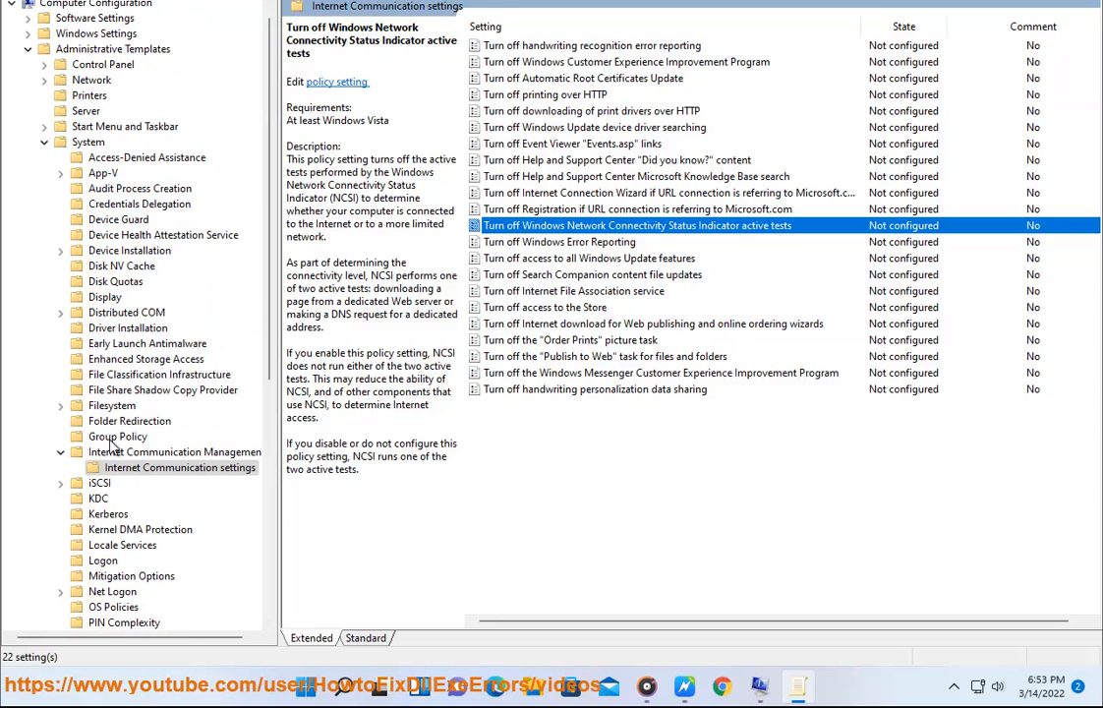
{"action": "left_click", "coordinate": [123, 453]}
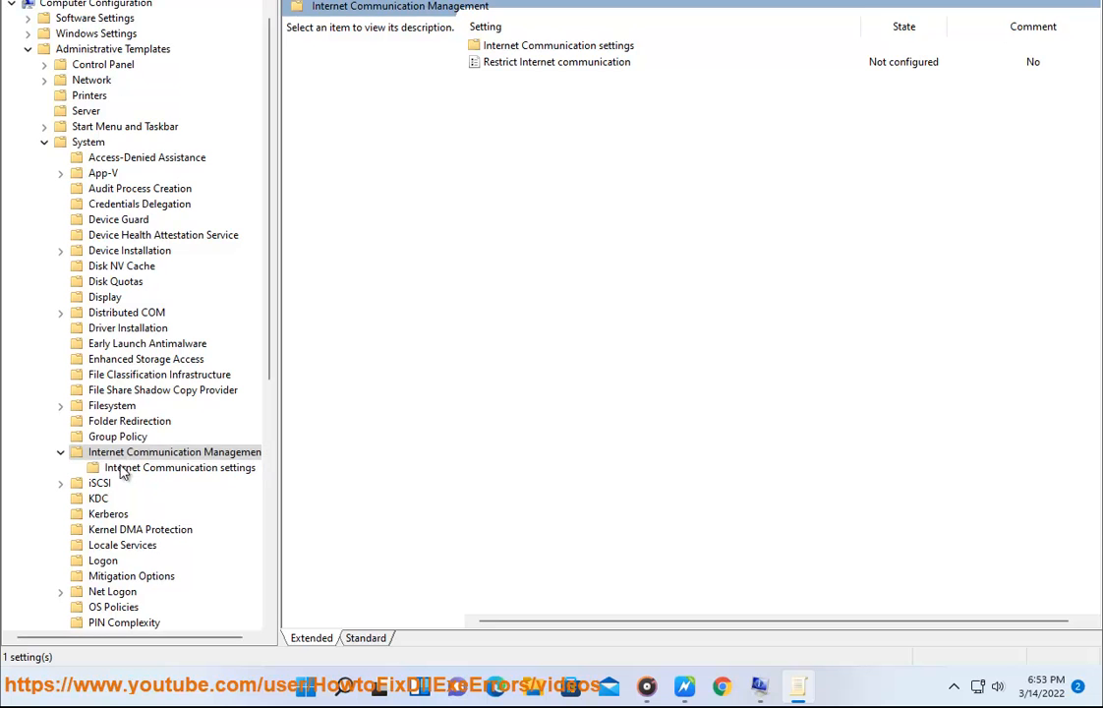
{"action": "scroll", "coordinate": [121, 487], "scroll_direction": "down", "scroll_amount": 3}
{"action": "scroll", "coordinate": [131, 505], "scroll_direction": "down", "scroll_amount": 6}
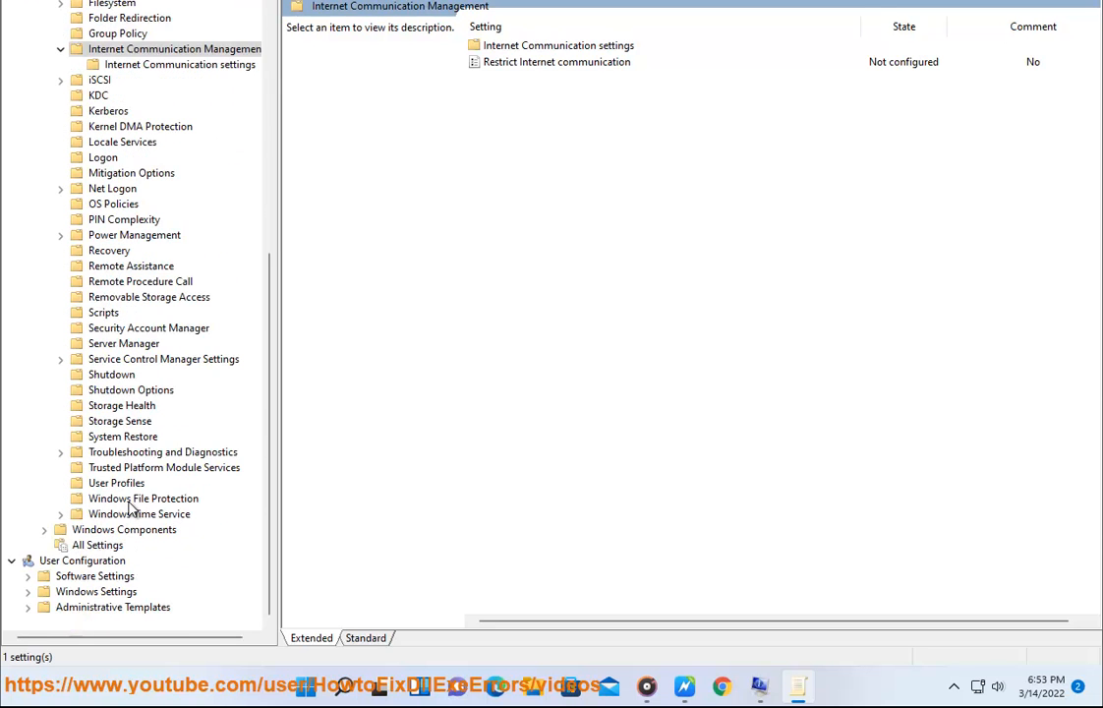
{"action": "scroll", "coordinate": [131, 506], "scroll_direction": "up", "scroll_amount": 9}
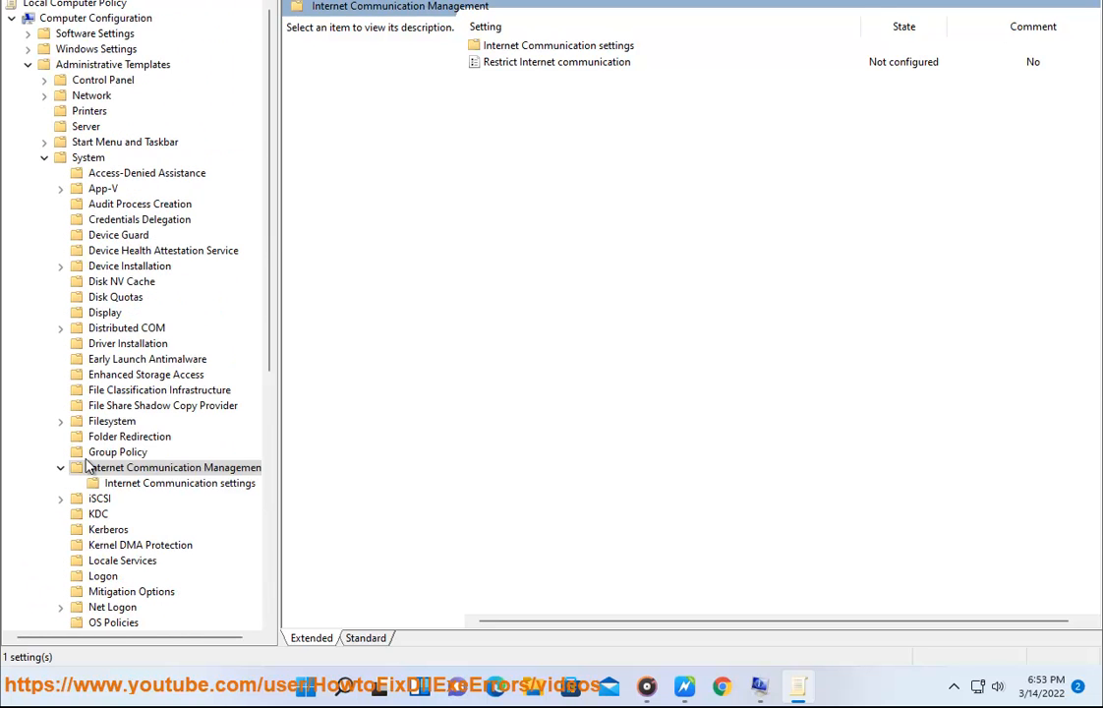
{"action": "left_click", "coordinate": [45, 157]}
{"action": "left_click", "coordinate": [89, 98]}
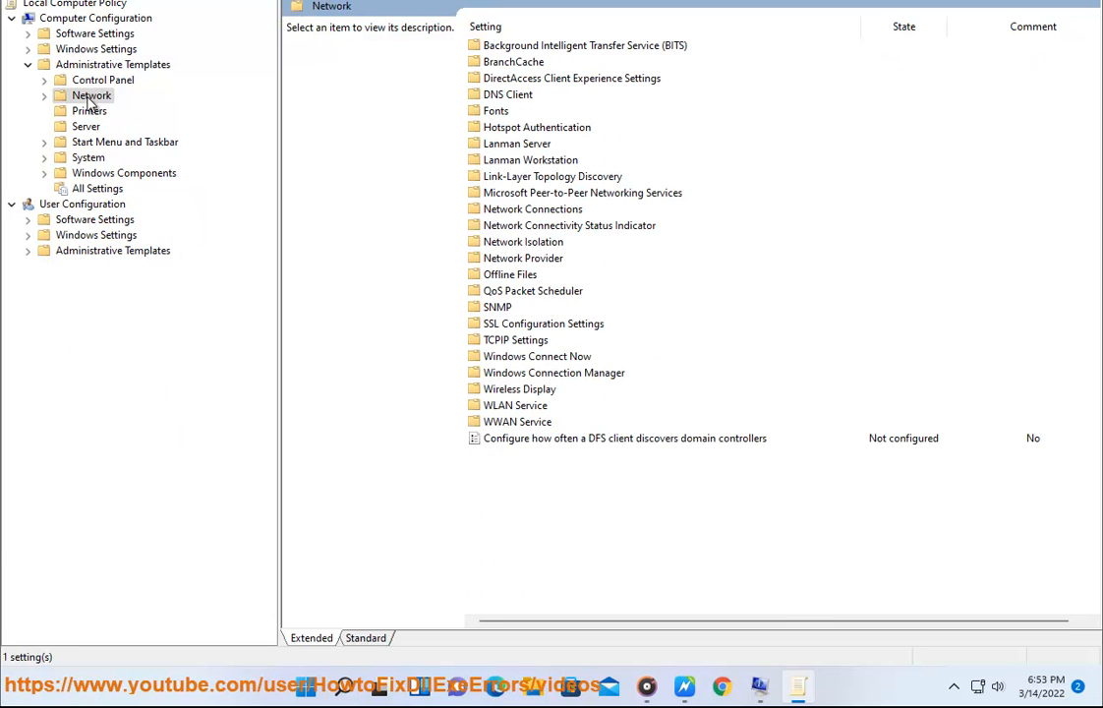
Check the document's instruction again and open the Network Connectivity Status Indicator folder within Network.
{"action": "left_click", "coordinate": [685, 687]}
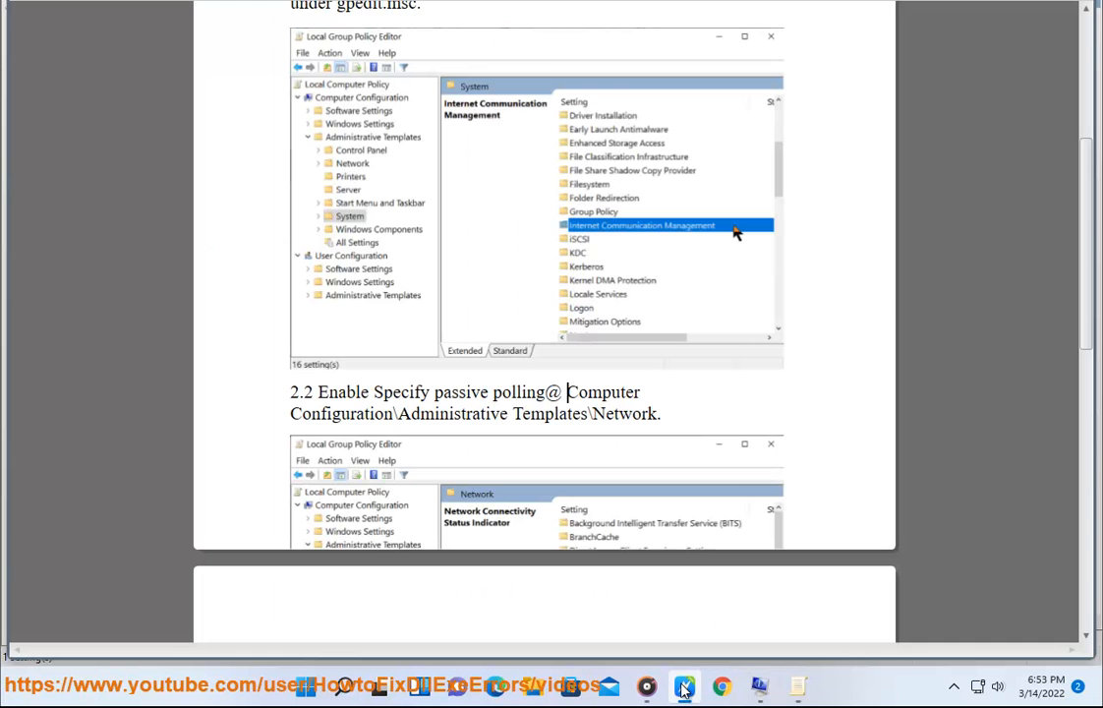
{"action": "left_click", "coordinate": [685, 687]}
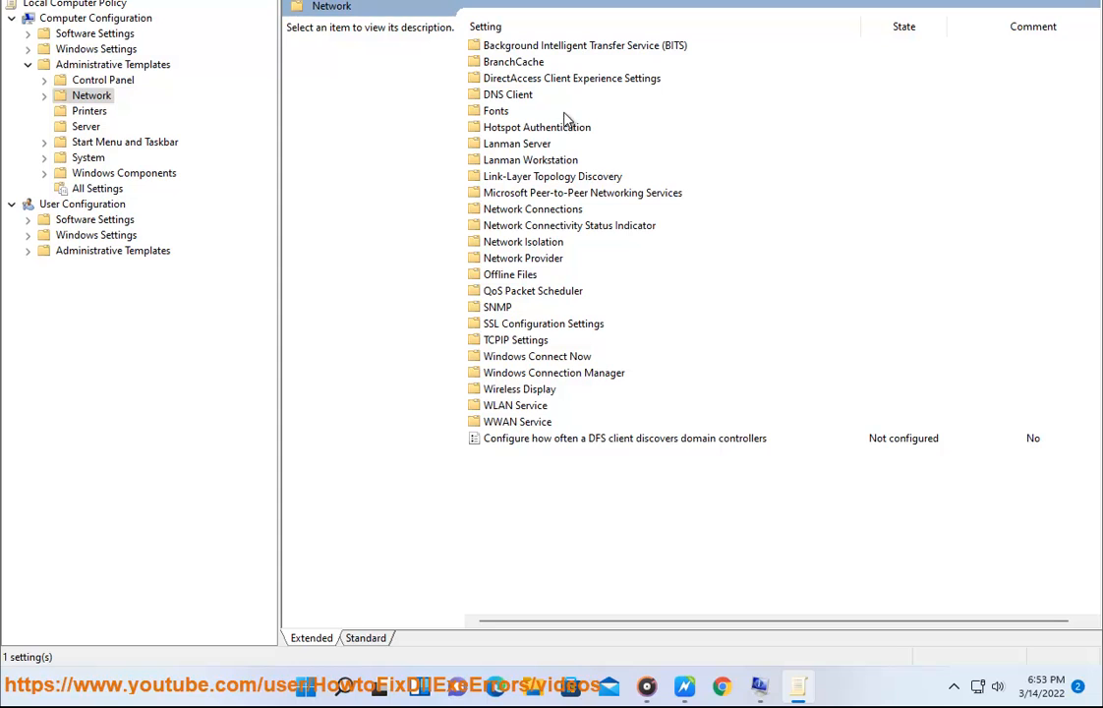
{"action": "left_click", "coordinate": [600, 229]}
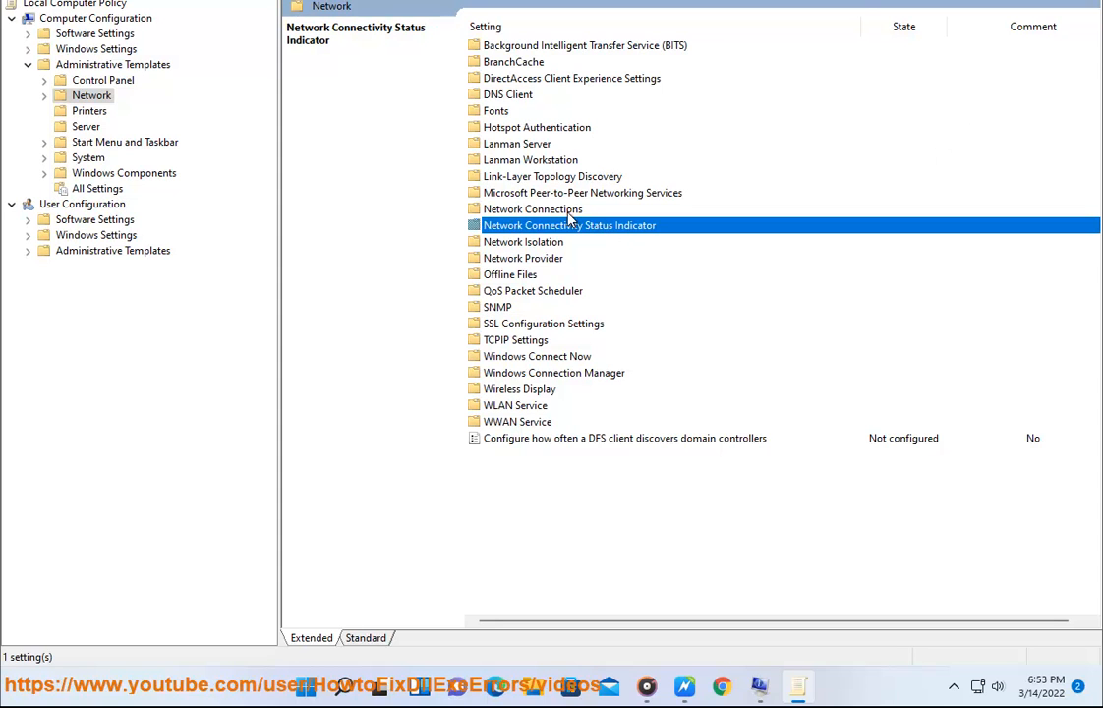
{"action": "left_click", "coordinate": [547, 373]}
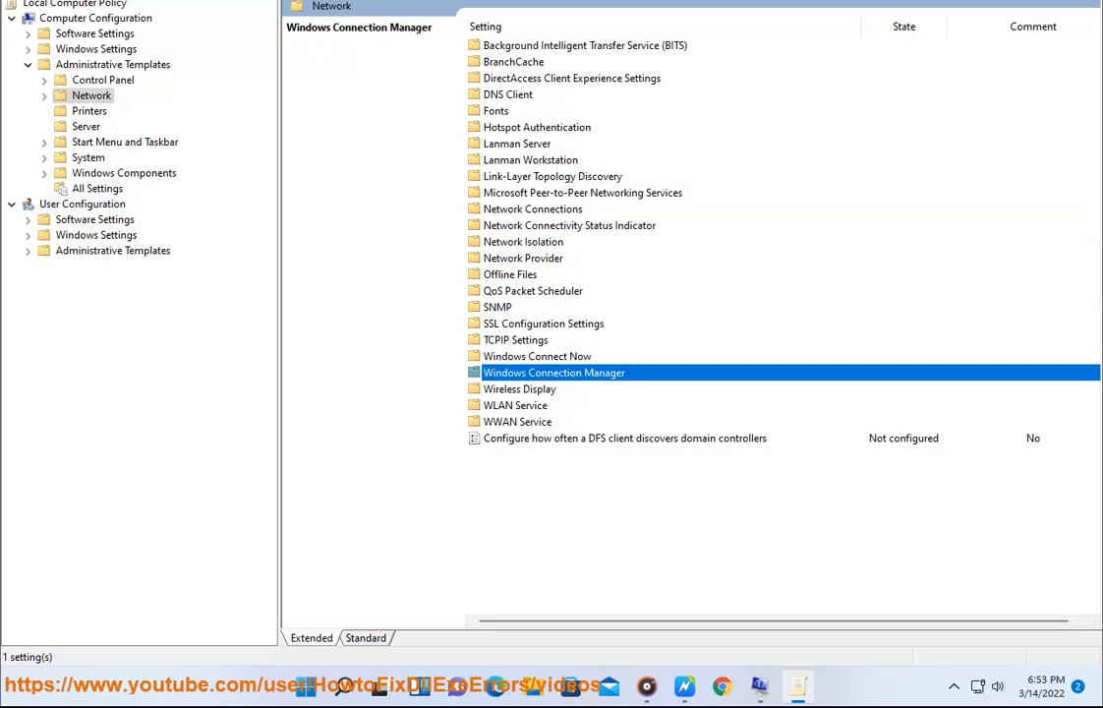
{"action": "left_click", "coordinate": [622, 226]}
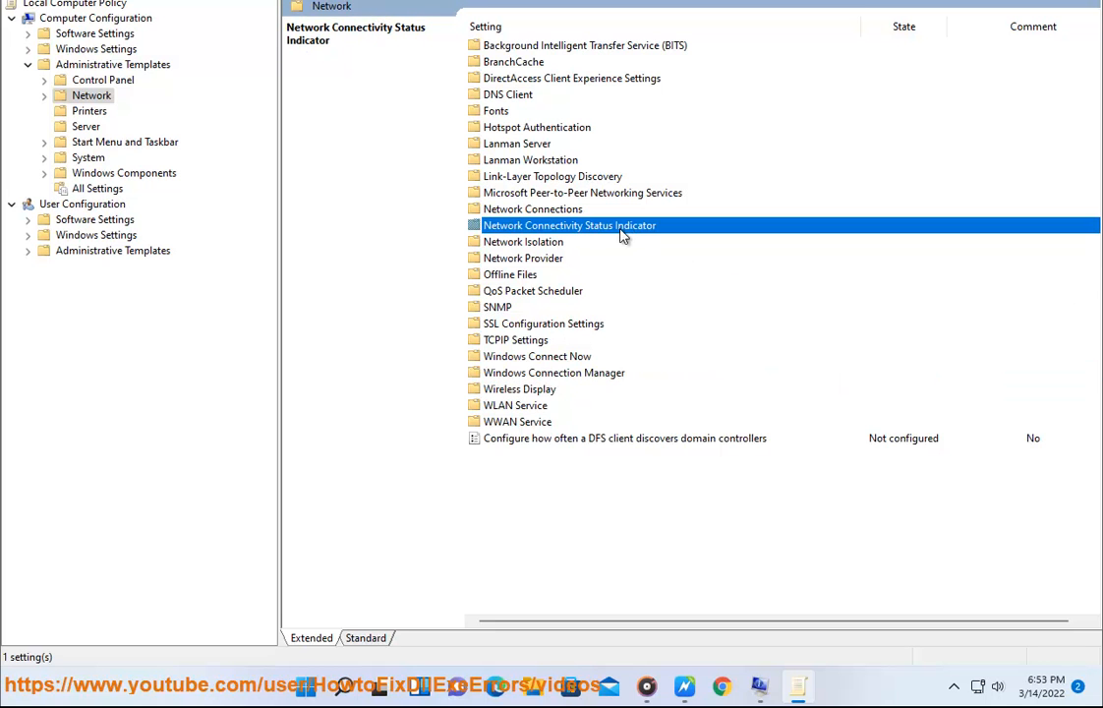
{"action": "double_click", "coordinate": [622, 227]}
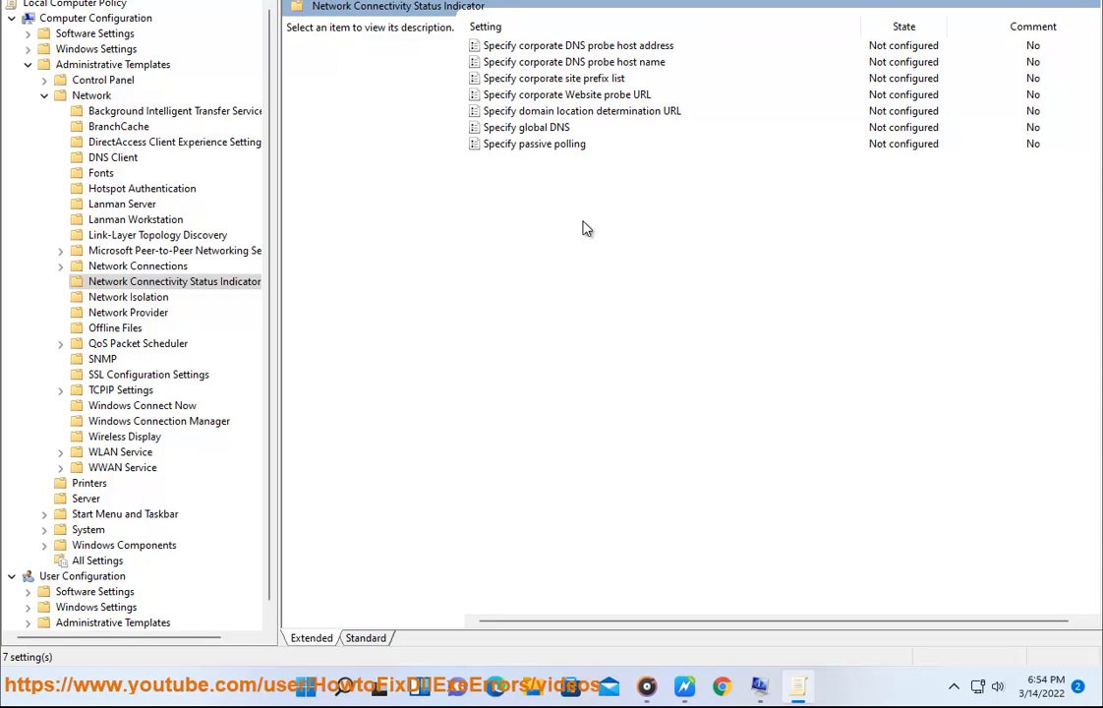
Open the Specify passive polling policy, set it to Enabled and highlight its help description.
{"action": "left_click", "coordinate": [547, 145]}
{"action": "double_click", "coordinate": [574, 145]}
{"action": "left_click_drag", "start_coordinate": [405, 0], "coordinate": [735, 88]}
{"action": "left_click", "coordinate": [398, 184]}
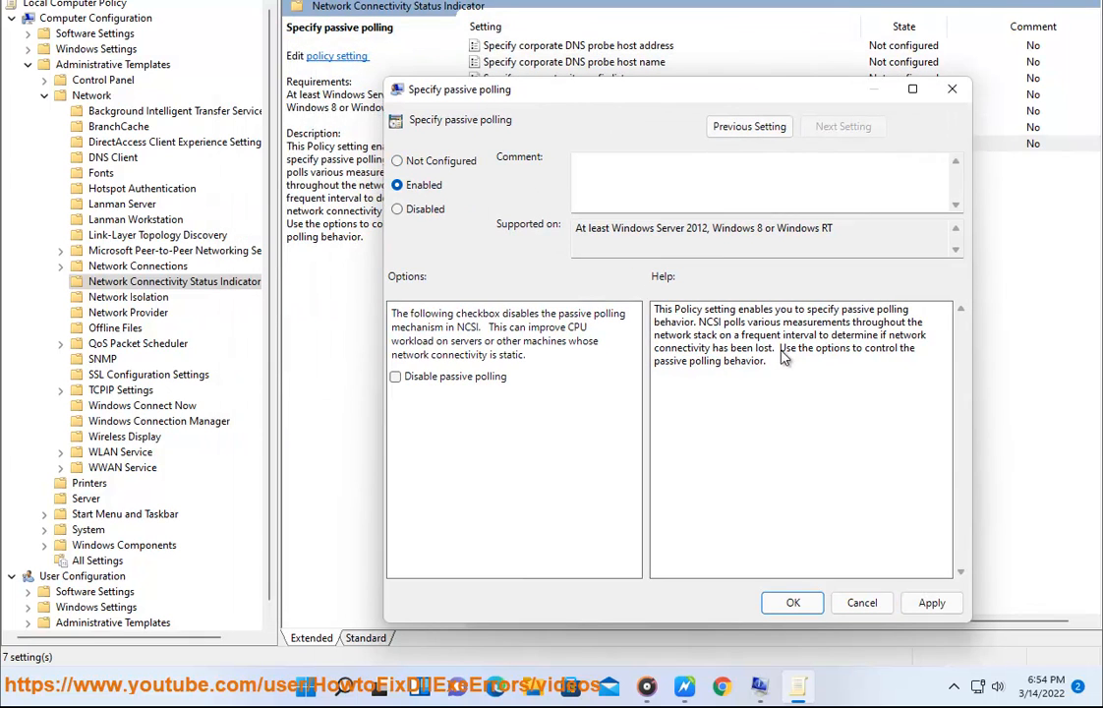
{"action": "left_click_drag", "start_coordinate": [784, 357], "coordinate": [655, 308]}
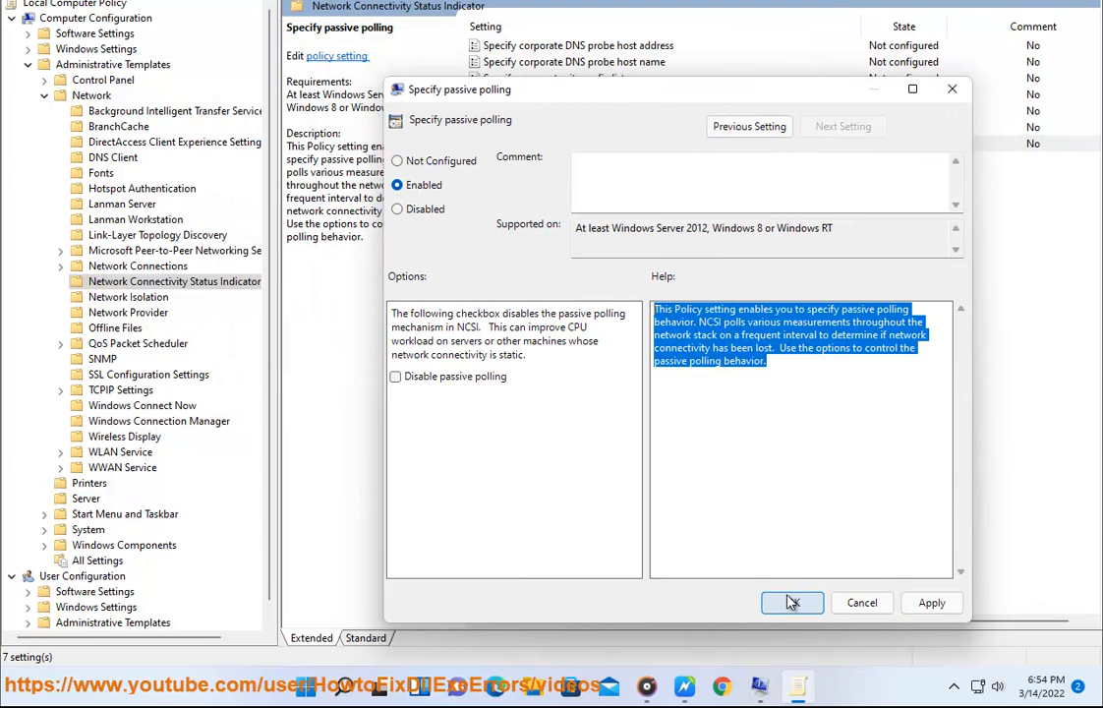